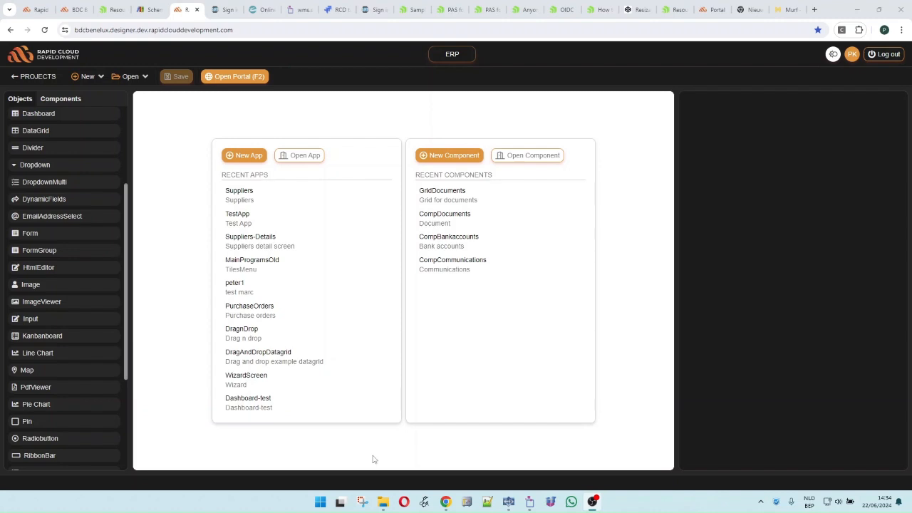
Preview the Suppliers app in the portal, viewing De Watergroep and Exmore Komax, then return to edit it
left_click(265, 200)
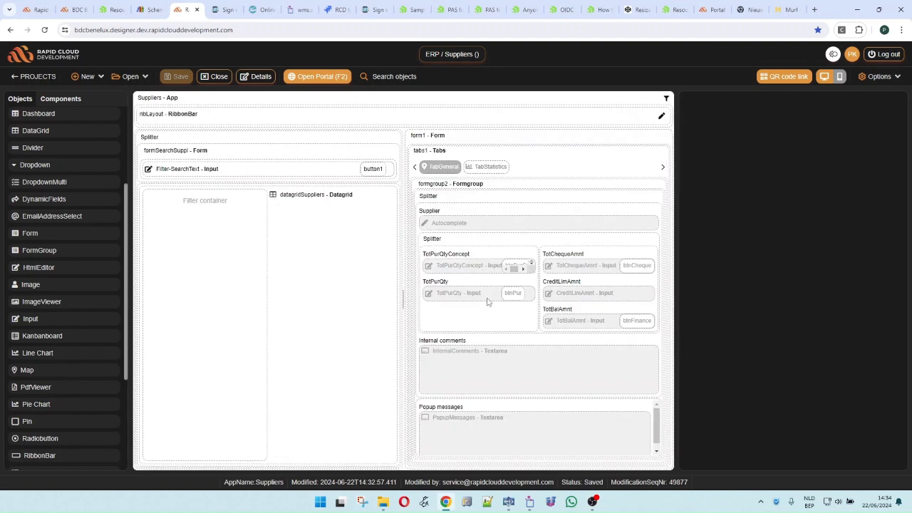
left_click(315, 78)
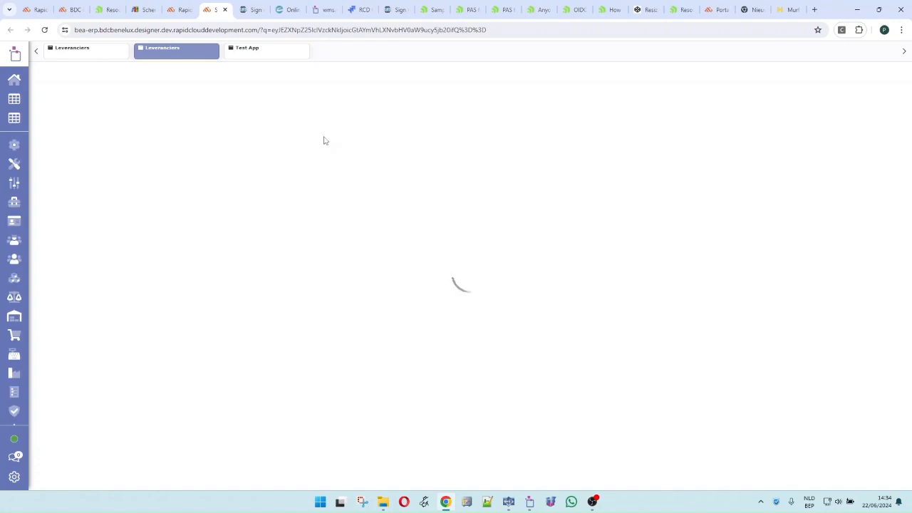
left_click(314, 199)
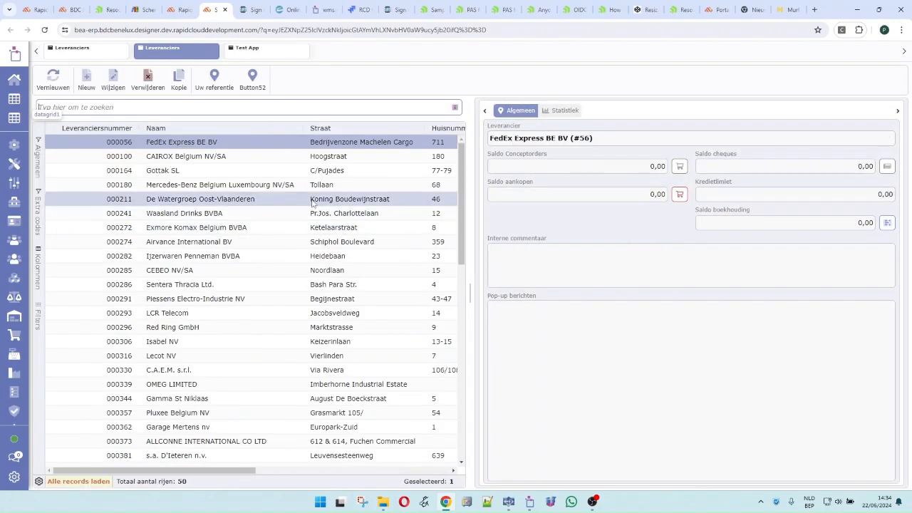
left_click(311, 228)
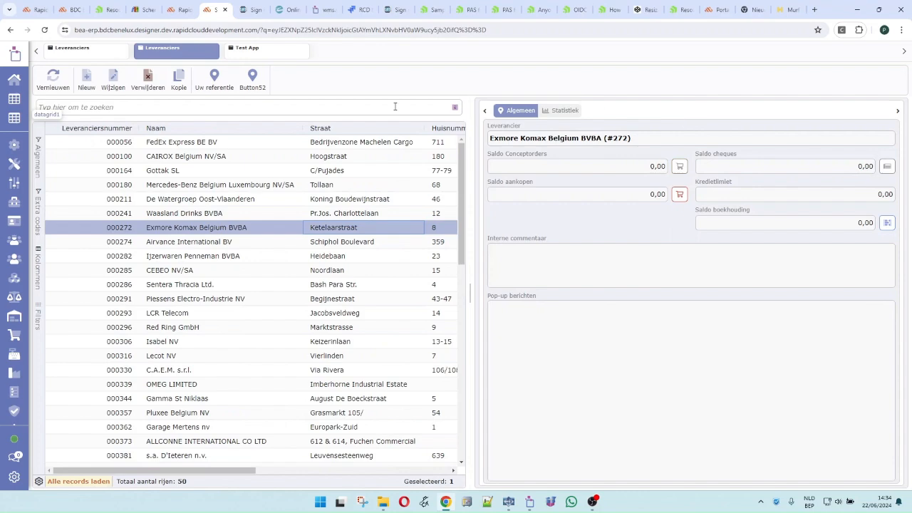
left_click(225, 10)
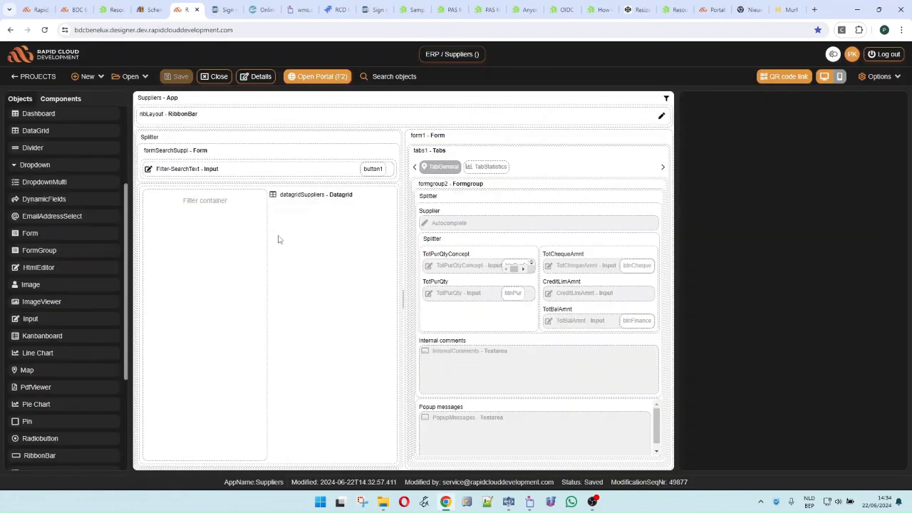
left_click(603, 102)
Apply the 3C three-container layout to the Suppliers app
left_click(790, 154)
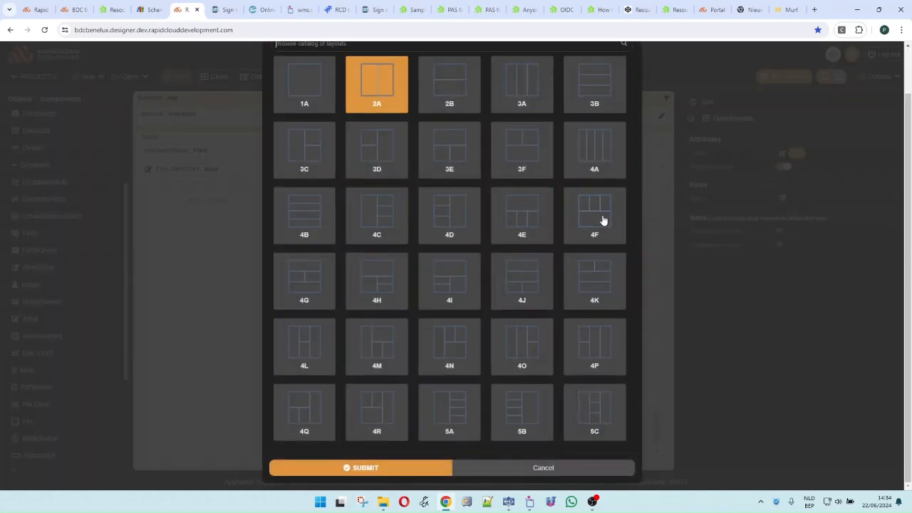
left_click(305, 151)
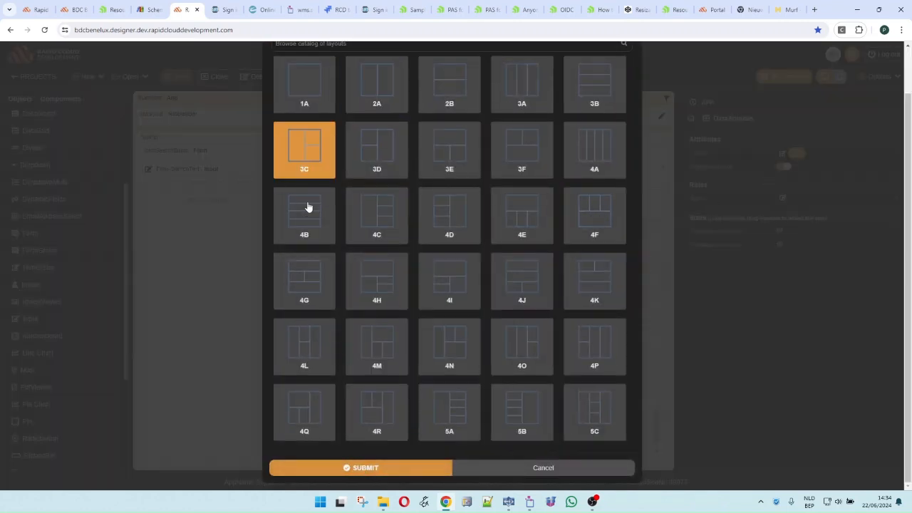
left_click(363, 464)
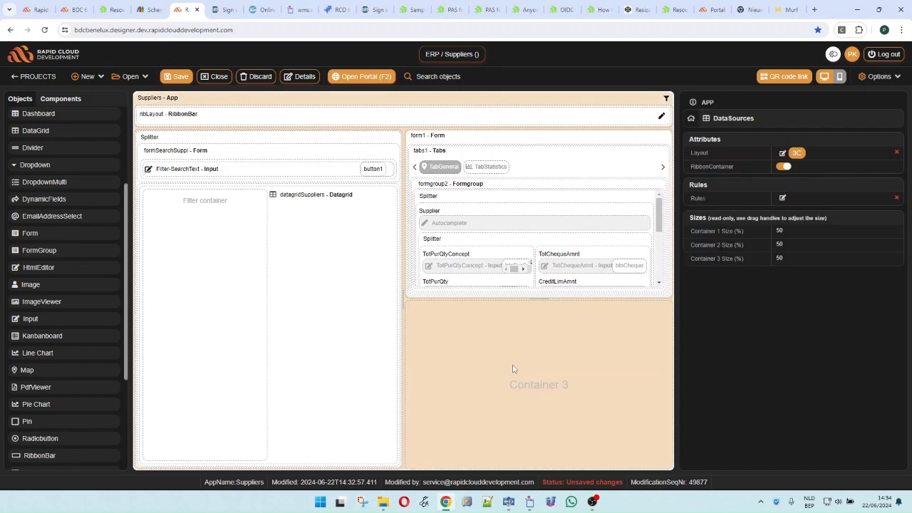
Add a FullHeight map1 map to Container 3, save the app, and open the portal
left_click_drag(48, 372, 499, 358)
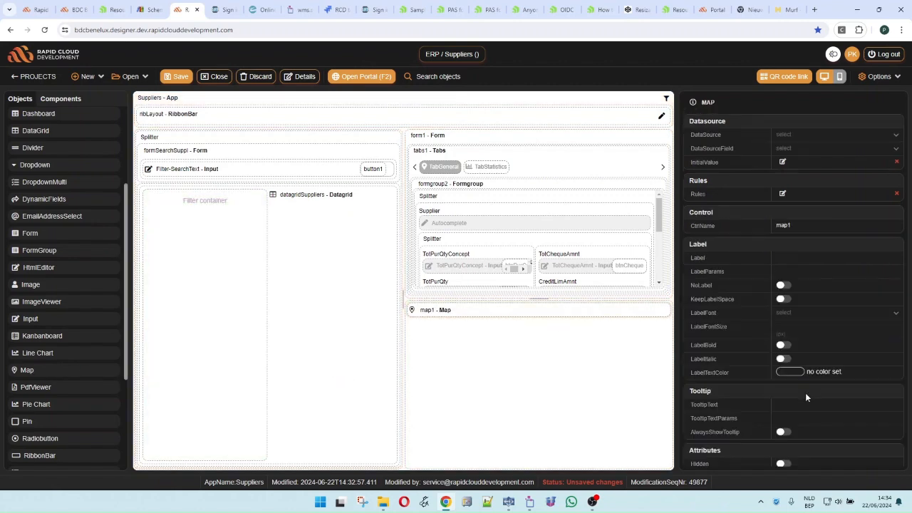
scroll(808, 399, "down", 1)
left_click(783, 456)
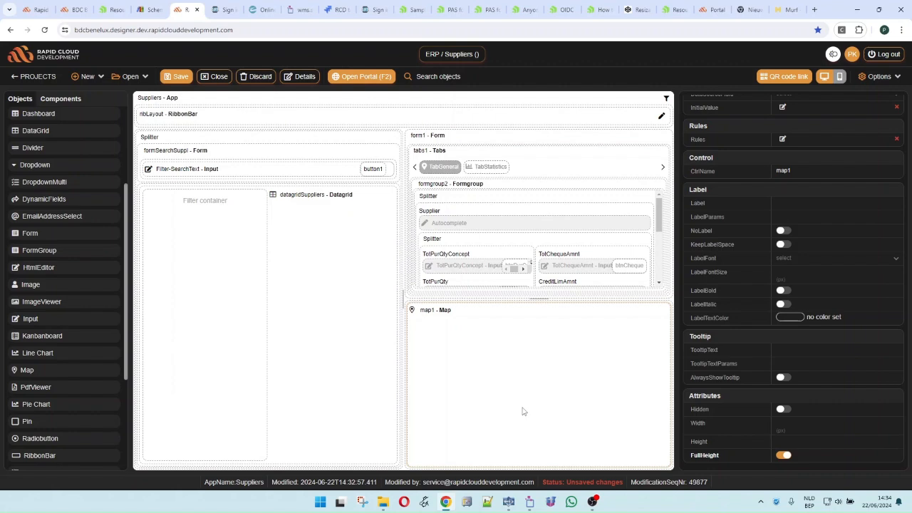
left_click(175, 77)
left_click(347, 76)
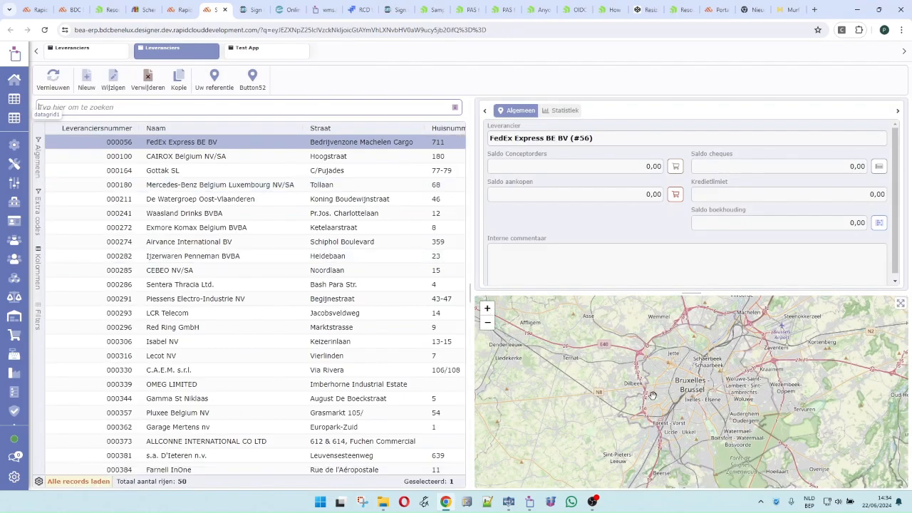
Zoom out the map and select Mercedes-Benz, De Watergroep and Airvance International BV, then close the portal
scroll(646, 400, "down", 2)
scroll(657, 405, "down", 3)
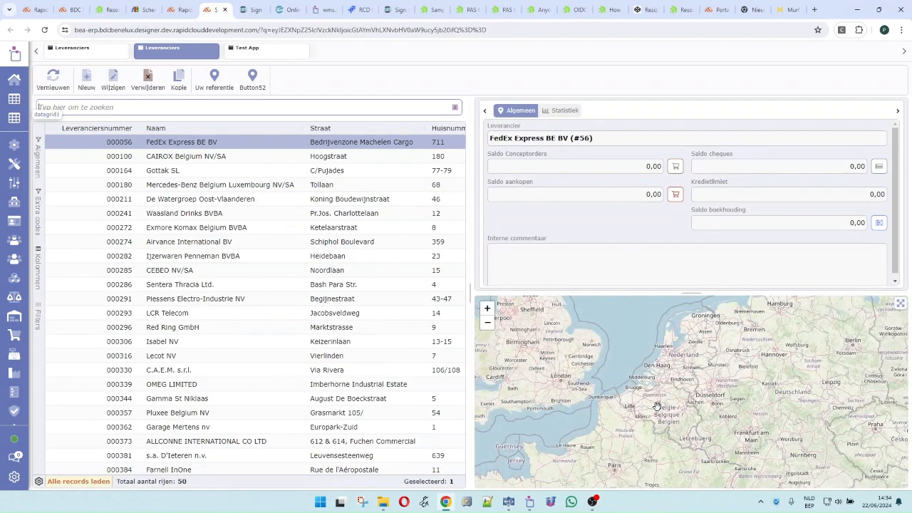
left_click(239, 187)
left_click(238, 201)
left_click(240, 242)
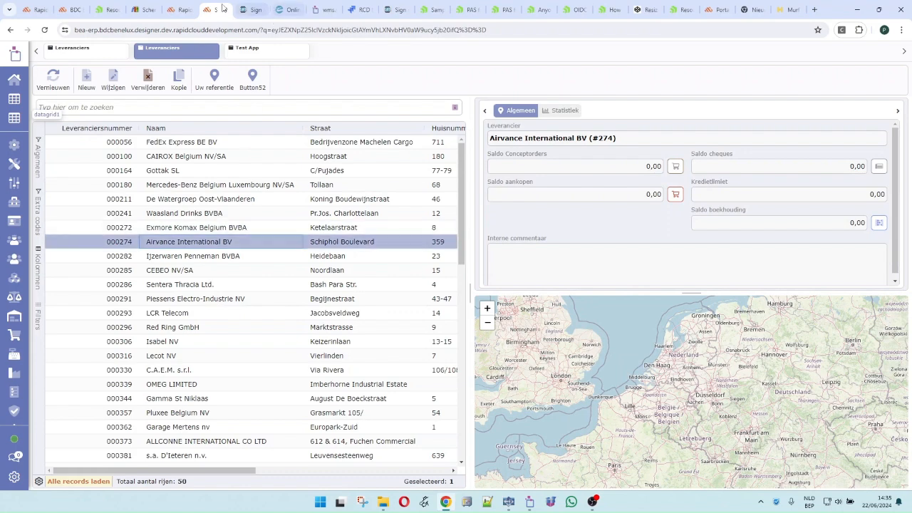
left_click(225, 10)
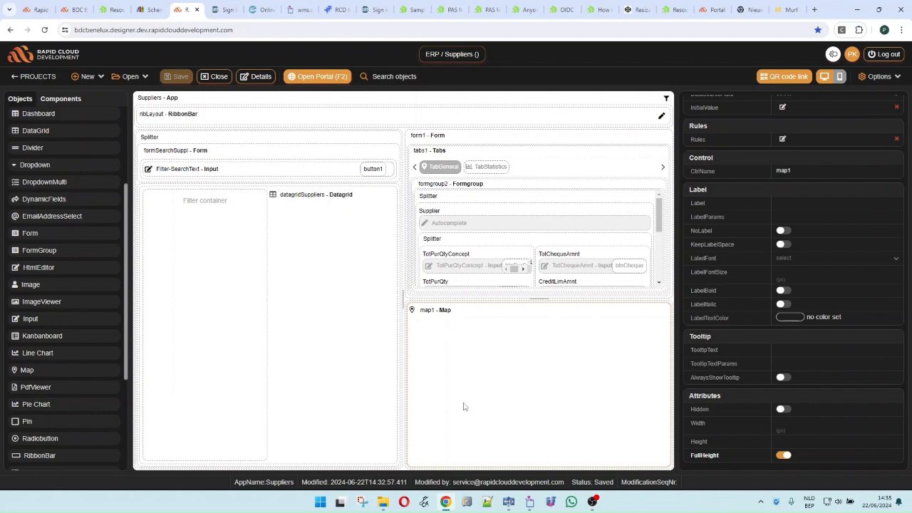
Set map1's DataSource to form1 --> Data, checking form1's properties along the way
scroll(734, 235, "up", 2)
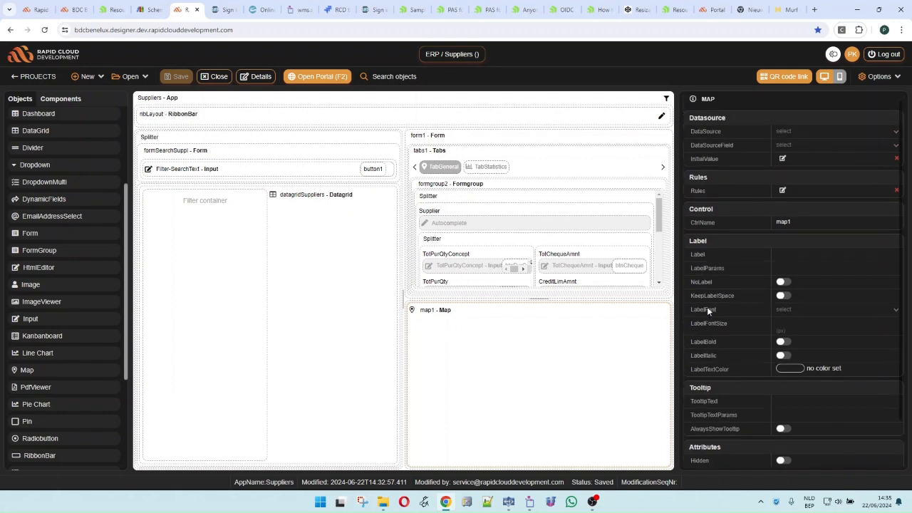
left_click(793, 137)
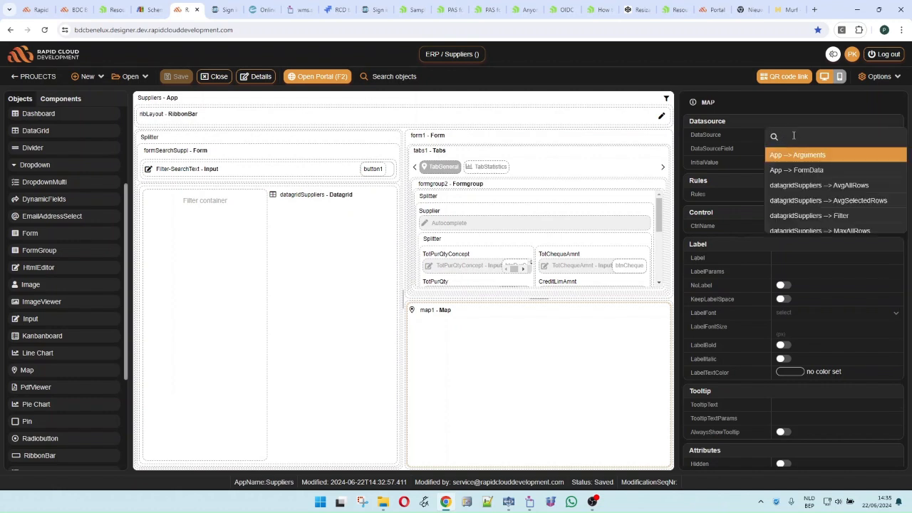
type("form")
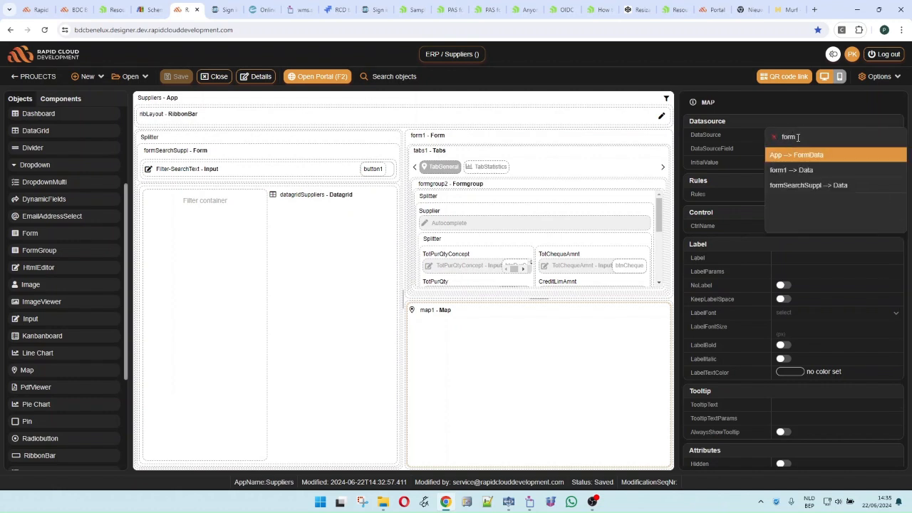
left_click(803, 172)
left_click(464, 139)
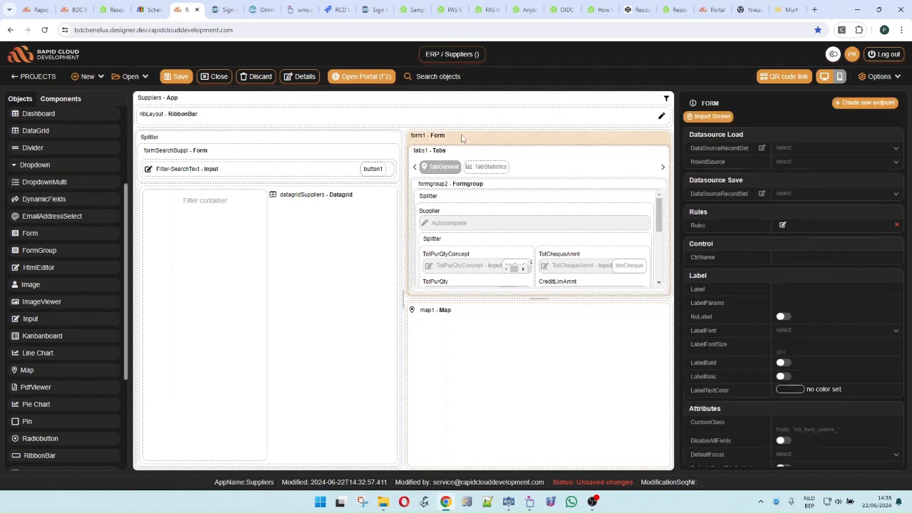
left_click(542, 363)
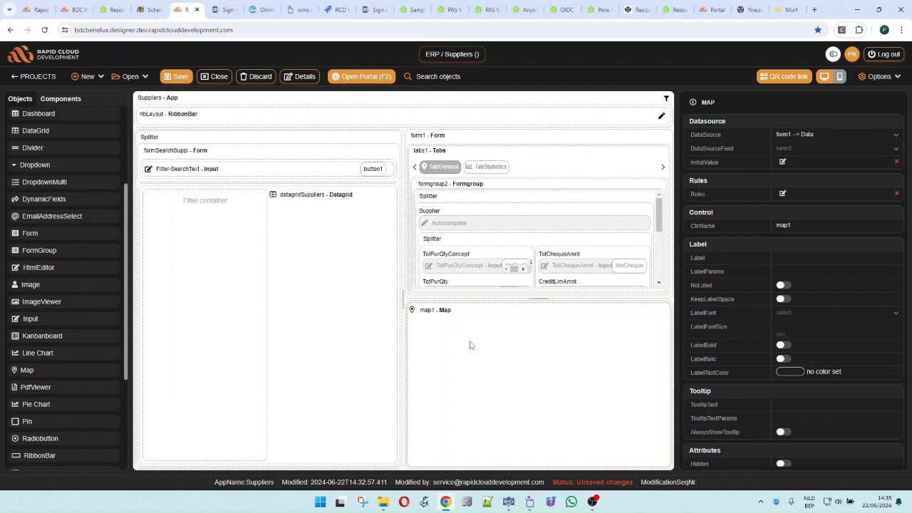
left_click(494, 145)
left_click(497, 348)
Set map1's DataSourceField to MapData, save, and open the portal
left_click(815, 149)
type("map")
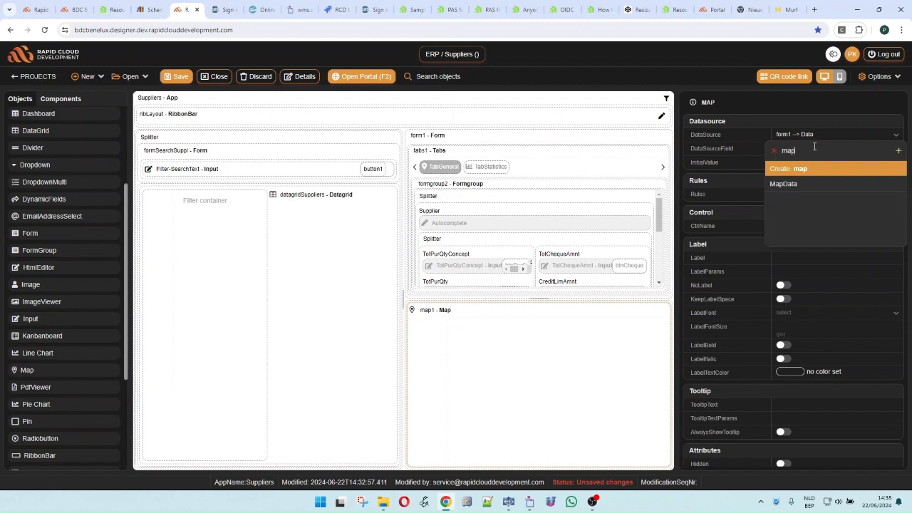
left_click(788, 186)
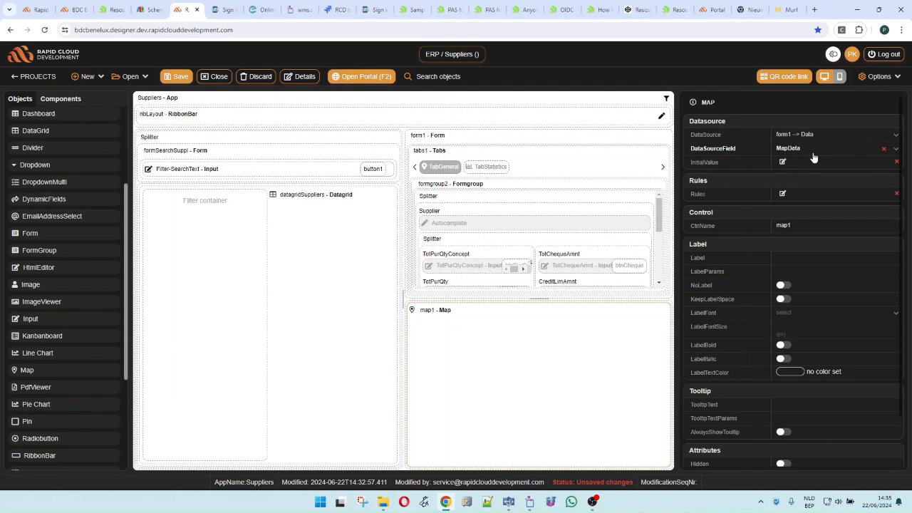
left_click(169, 77)
left_click(300, 80)
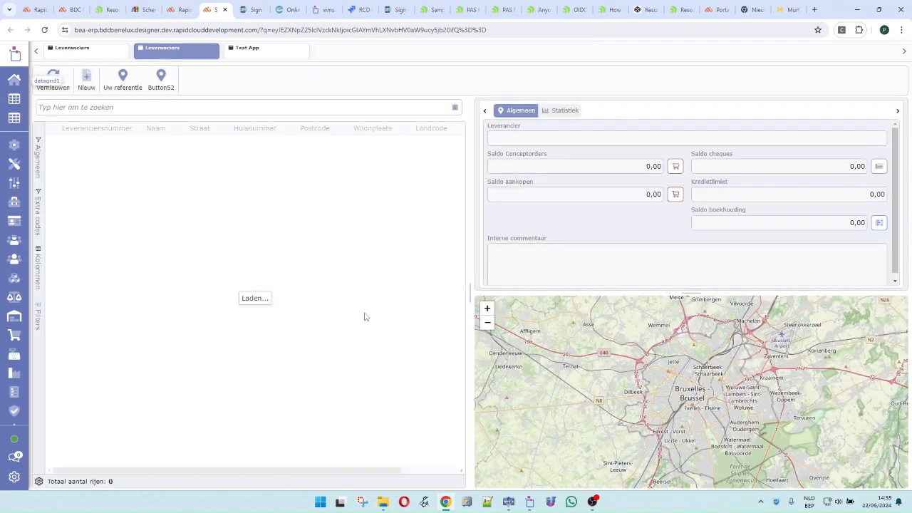
Check the map pins for LCR Telecom, Lecot NV, OMEG LIMITED and Sentera Thracia Ltd., then close the portal
left_click(261, 313)
left_click(258, 357)
left_click(256, 386)
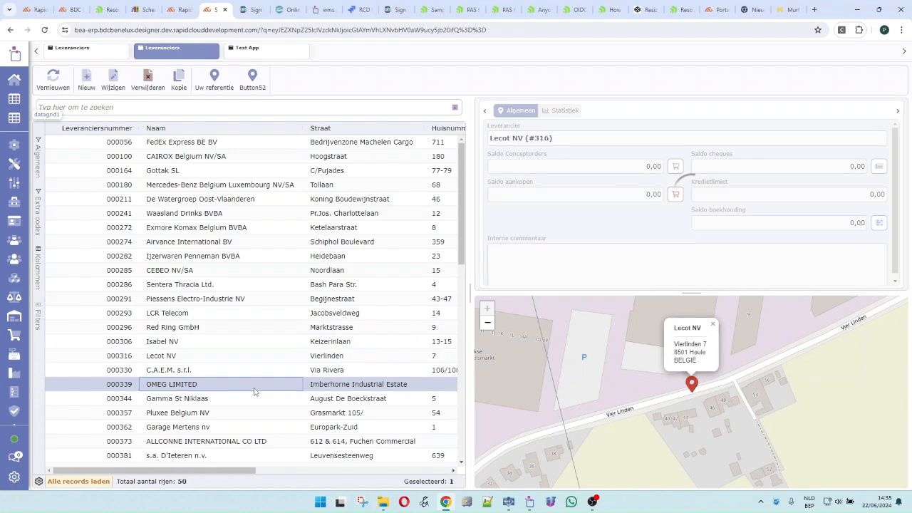
scroll(568, 394, "down", 5)
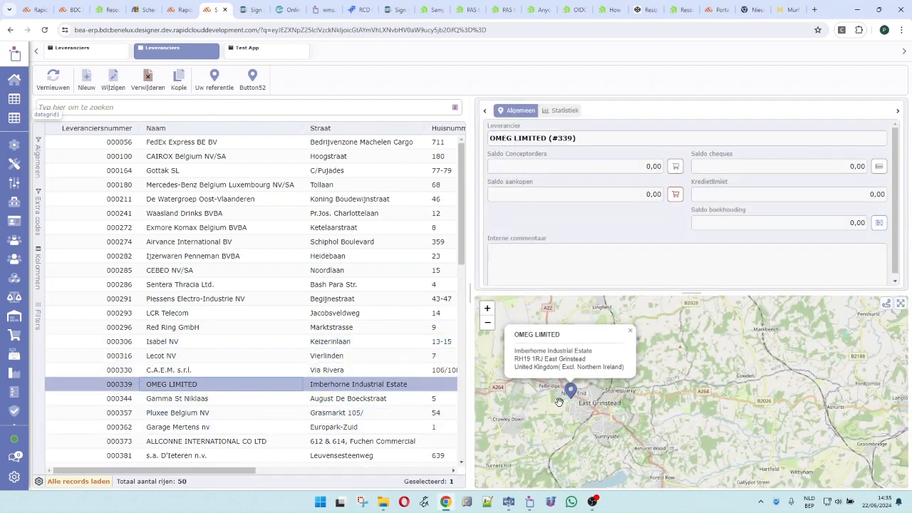
left_click(369, 289)
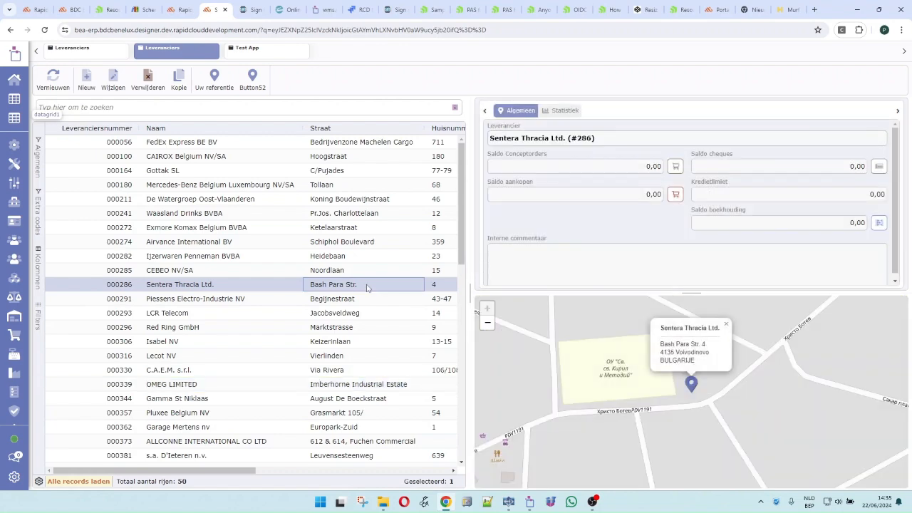
key("ctrl+w")
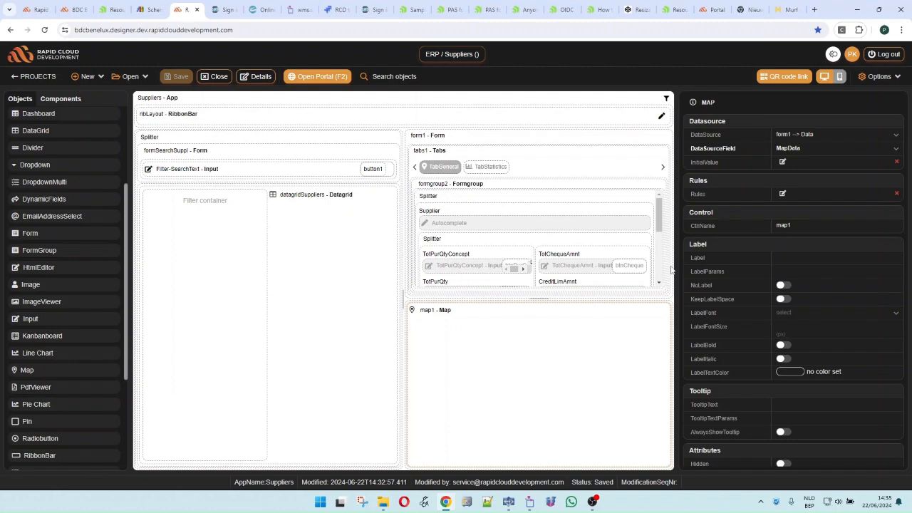
Open form1's record-get data source code and highlight the MapData CLOB field definition
left_click(458, 139)
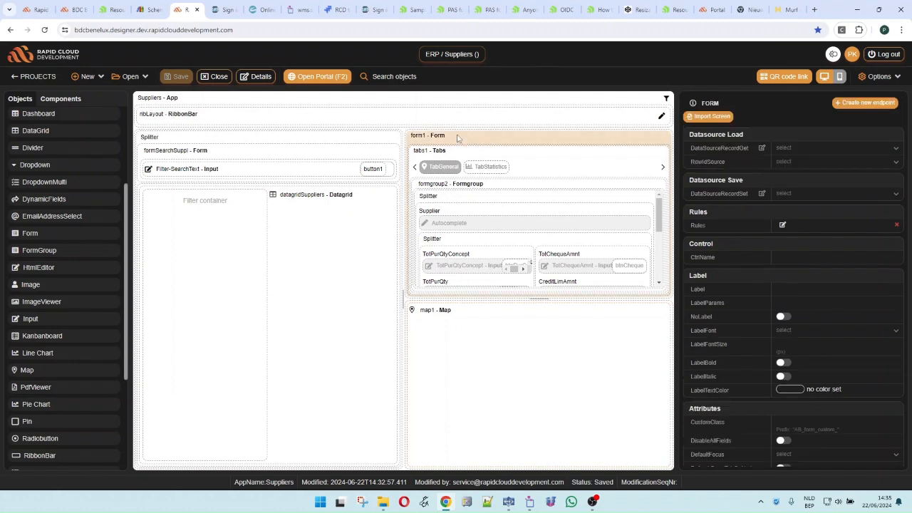
left_click(762, 148)
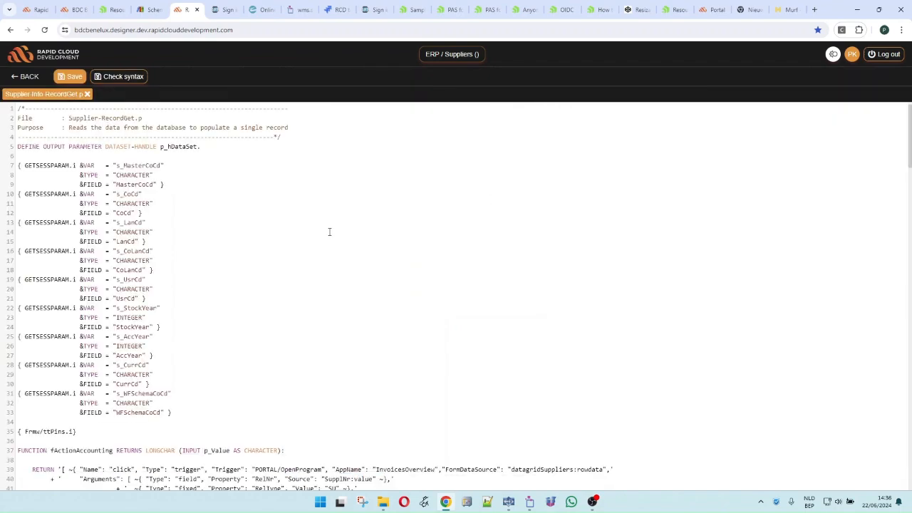
scroll(293, 256, "down", 9)
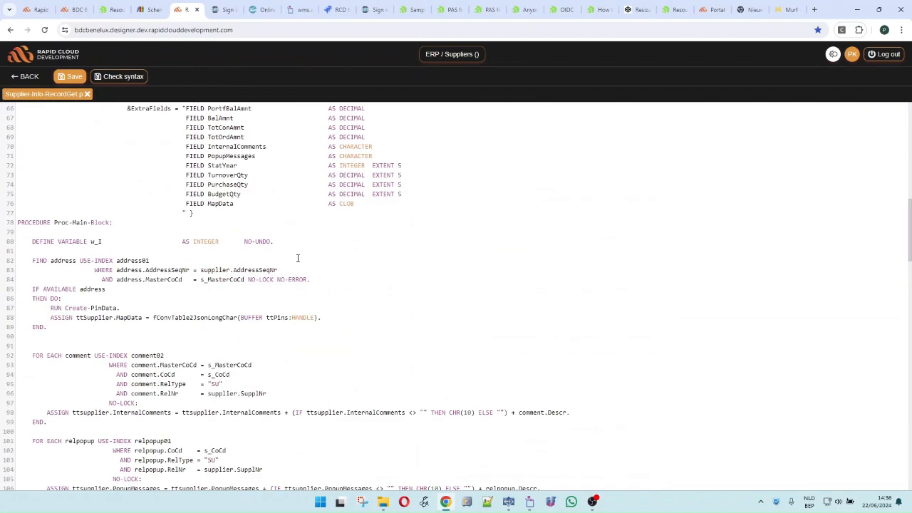
left_click_drag(182, 203, 362, 201)
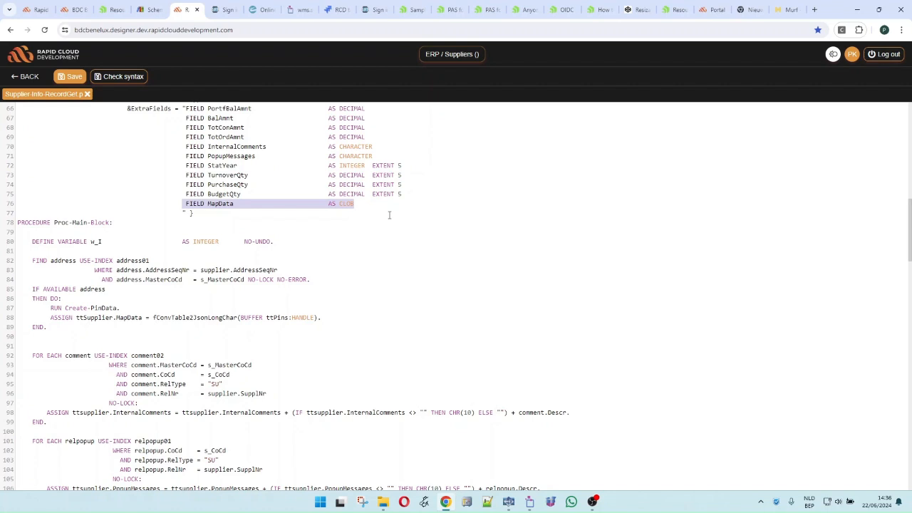
Highlight the address lookup, RUN Create-PinData call, and MapData assignment via fConvTable2JsonLongChar on ttPins
left_click_drag(27, 261, 344, 329)
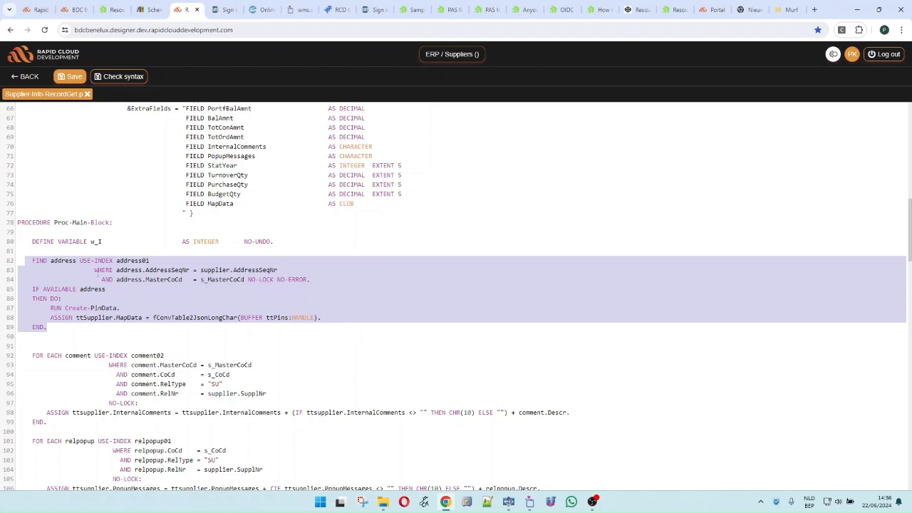
left_click_drag(32, 261, 352, 288)
left_click(71, 316)
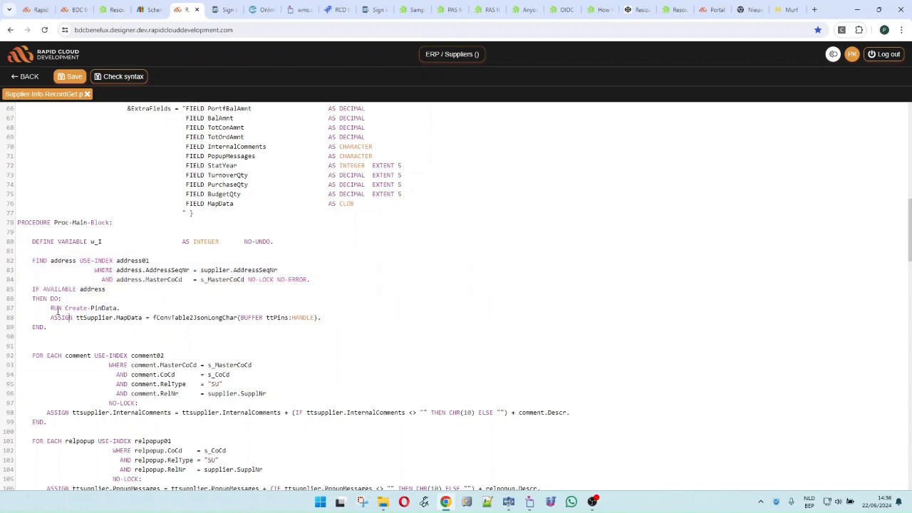
left_click_drag(47, 308, 133, 309)
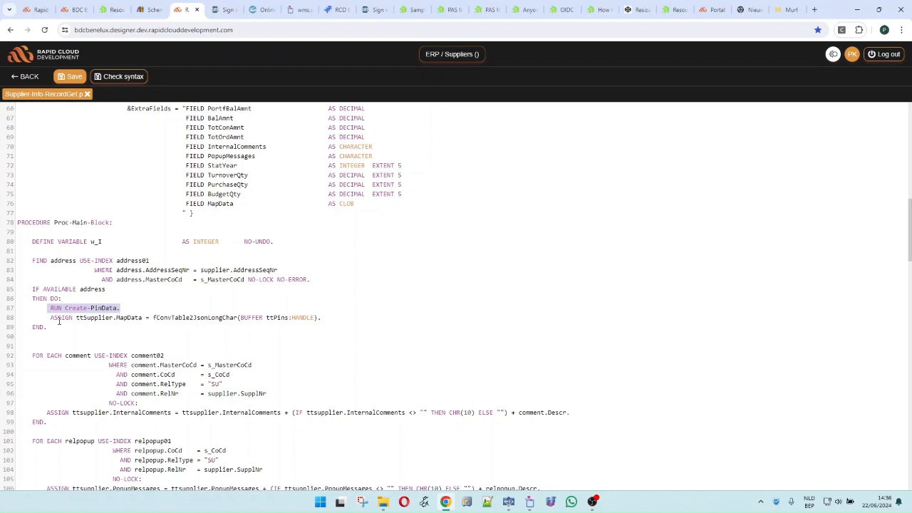
left_click_drag(50, 318, 323, 318)
left_click(293, 328)
left_click_drag(153, 317, 239, 318)
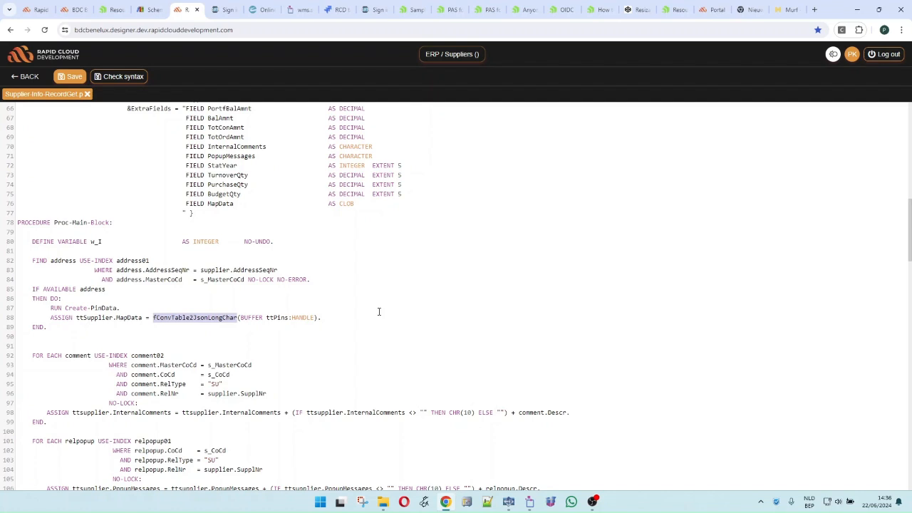
double_click(277, 318)
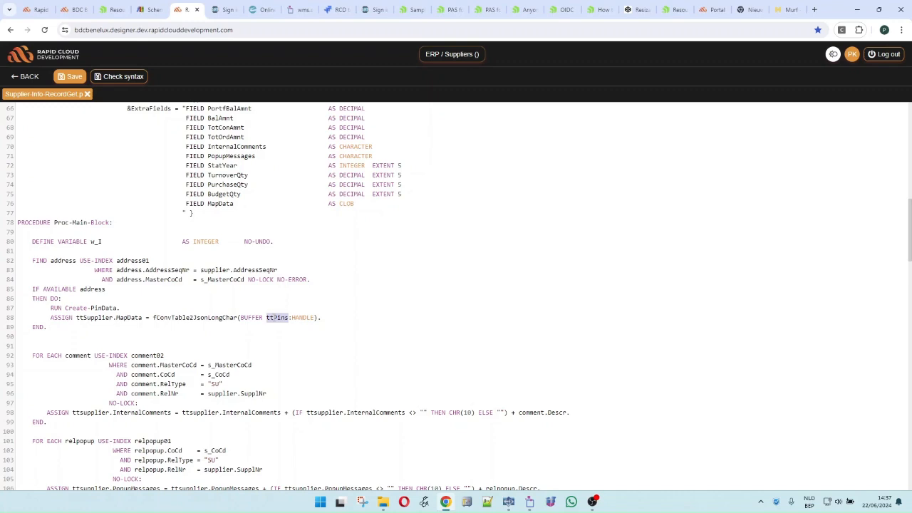
Reveal the option to open the ttPins include file
scroll(246, 305, "up", 10)
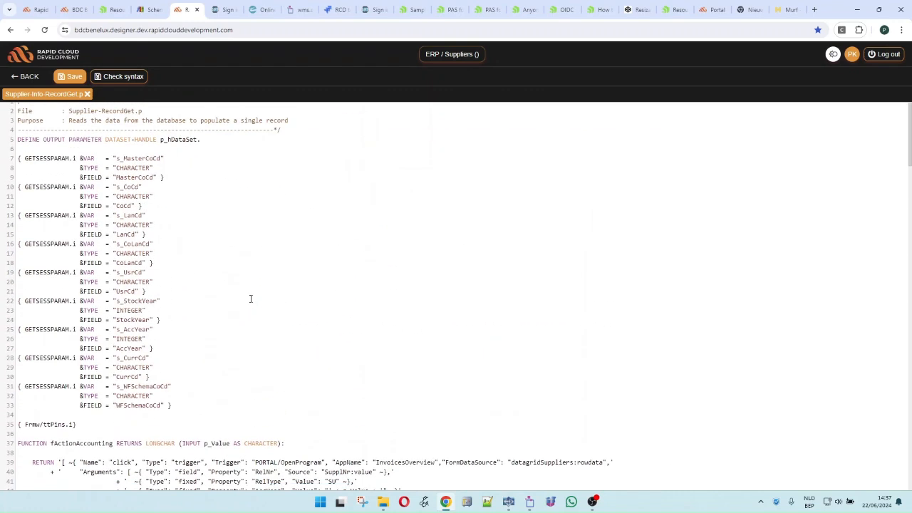
scroll(251, 300, "down", 4)
left_click(50, 146)
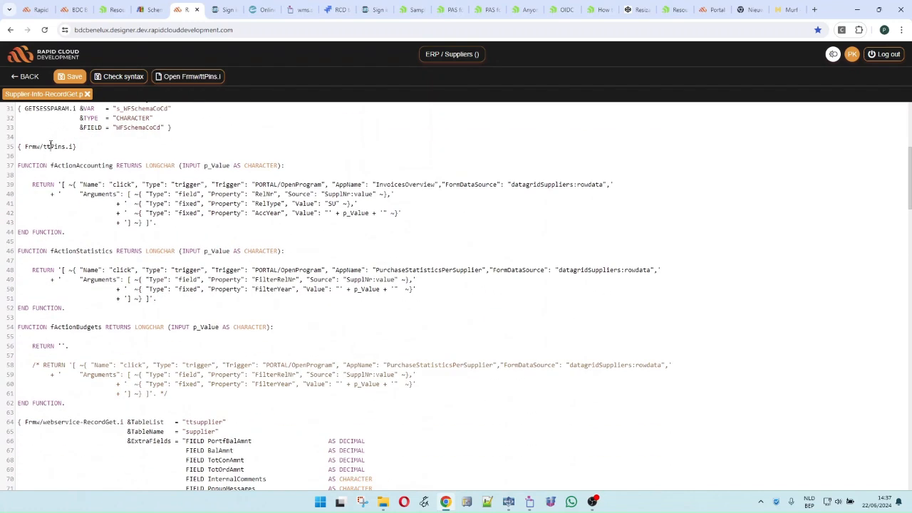
left_click(155, 84)
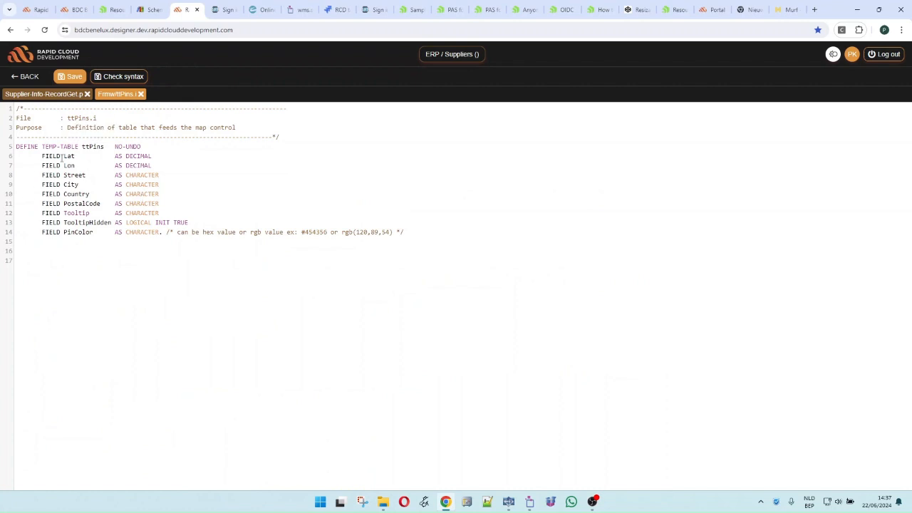
left_click(66, 156)
left_click_drag(64, 176, 92, 206)
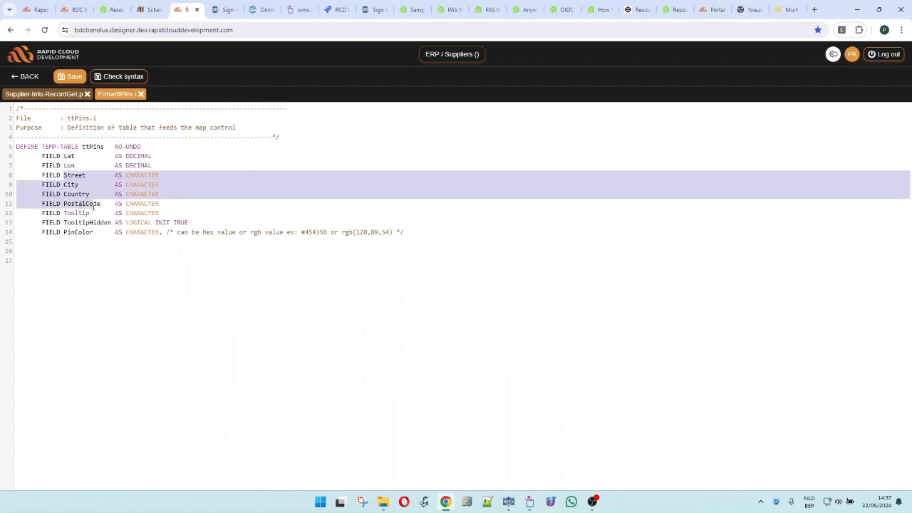
left_click(75, 214)
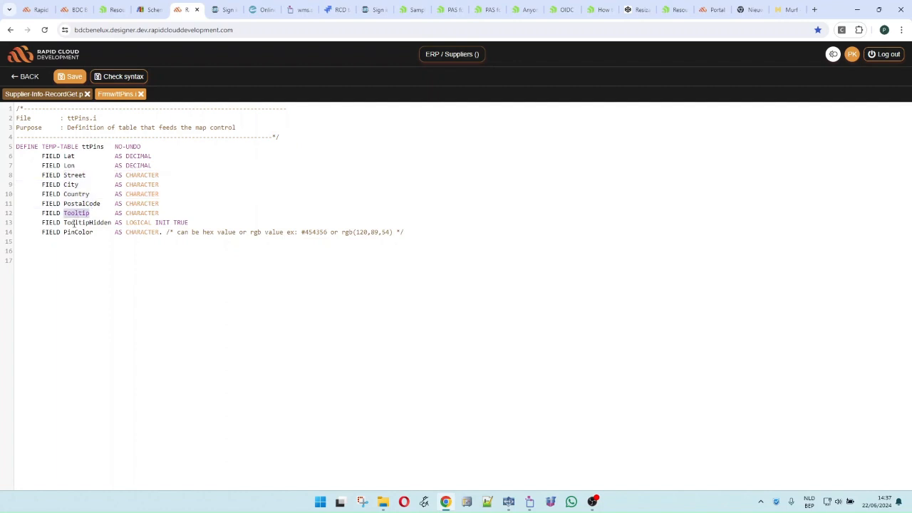
left_click(75, 222)
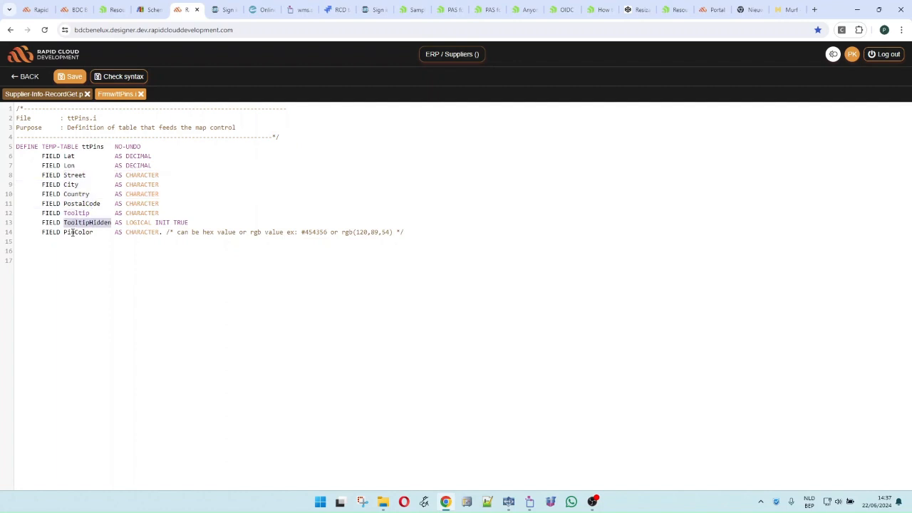
left_click(73, 232)
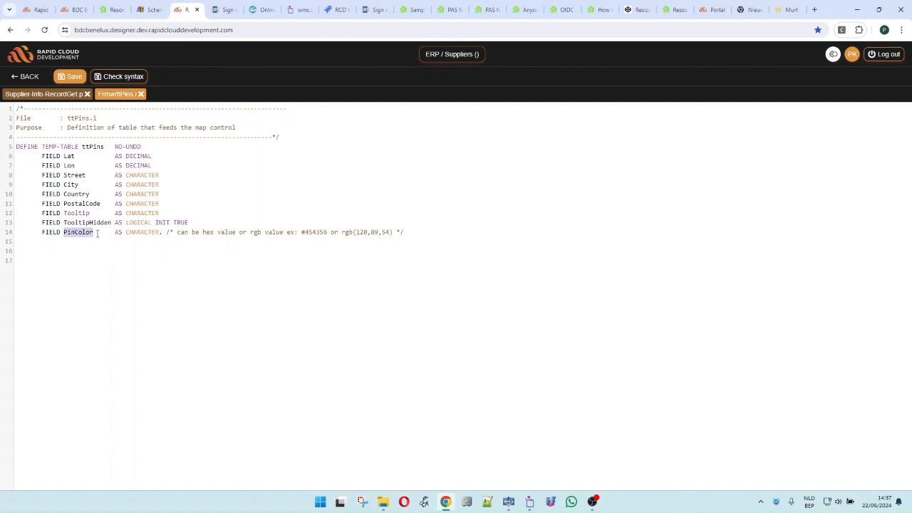
left_click(141, 94)
scroll(266, 318, "down", 10)
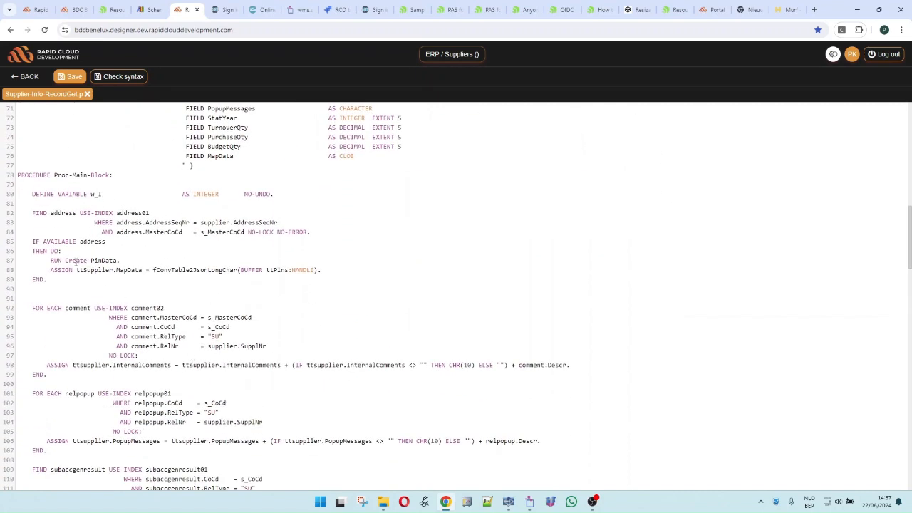
Walk through Create-PinData's PinColor, GeoLocation check, address fields, TooltipHidden and Tooltip assignments
left_click_drag(65, 261, 122, 261)
left_click(133, 270)
left_click_drag(908, 233, 905, 466)
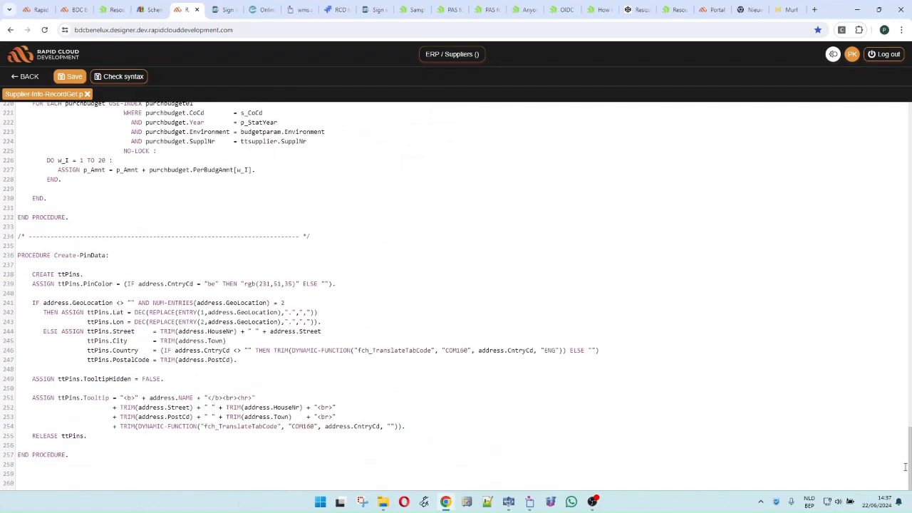
left_click_drag(32, 283, 353, 283)
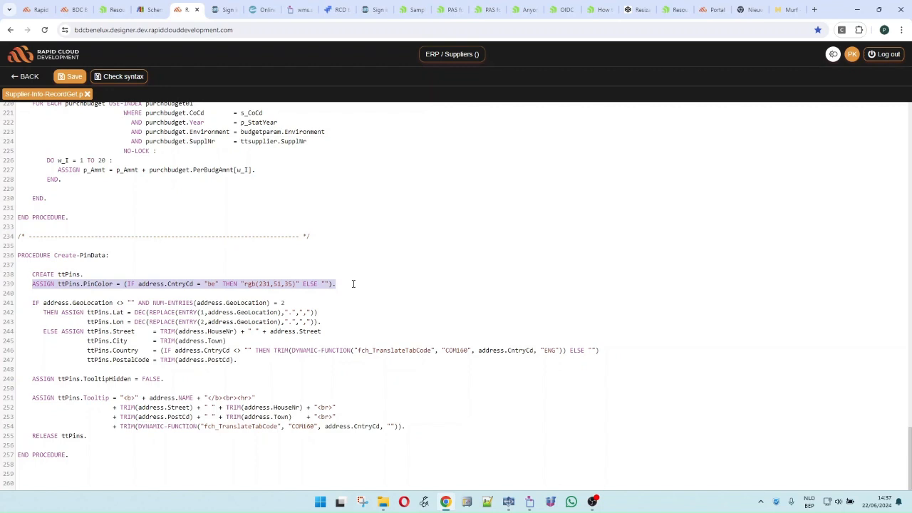
left_click_drag(42, 302, 345, 308)
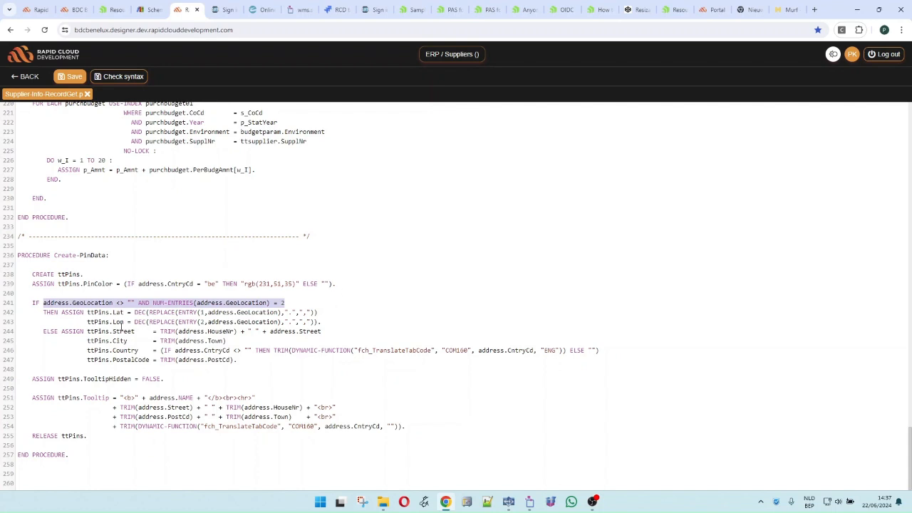
left_click_drag(84, 332, 334, 357)
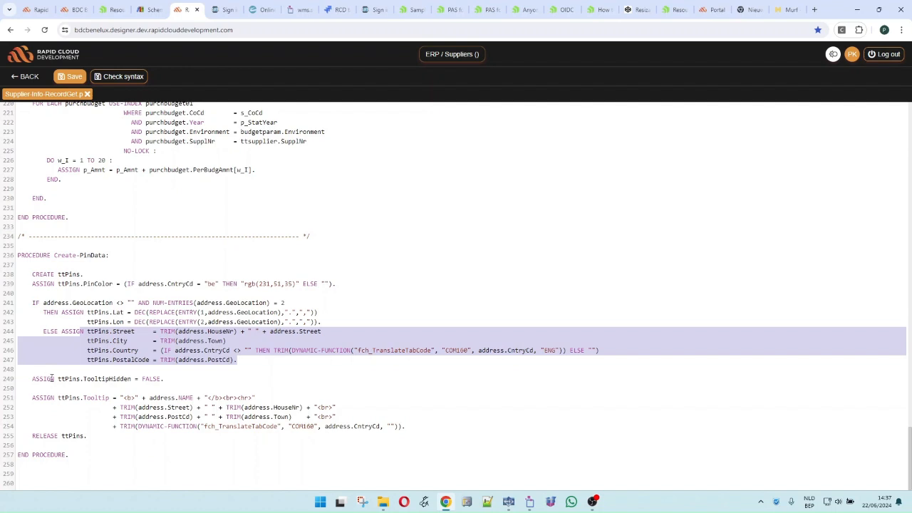
left_click_drag(52, 379, 170, 378)
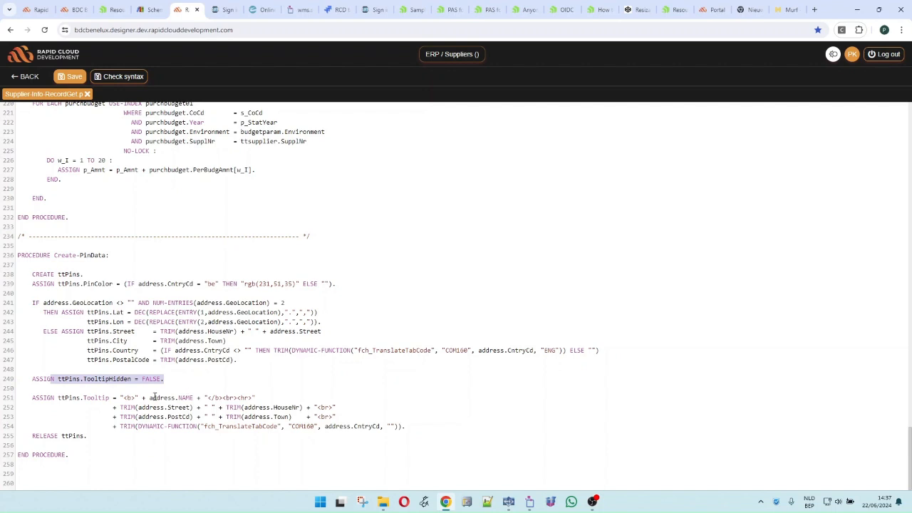
left_click_drag(59, 400, 108, 399)
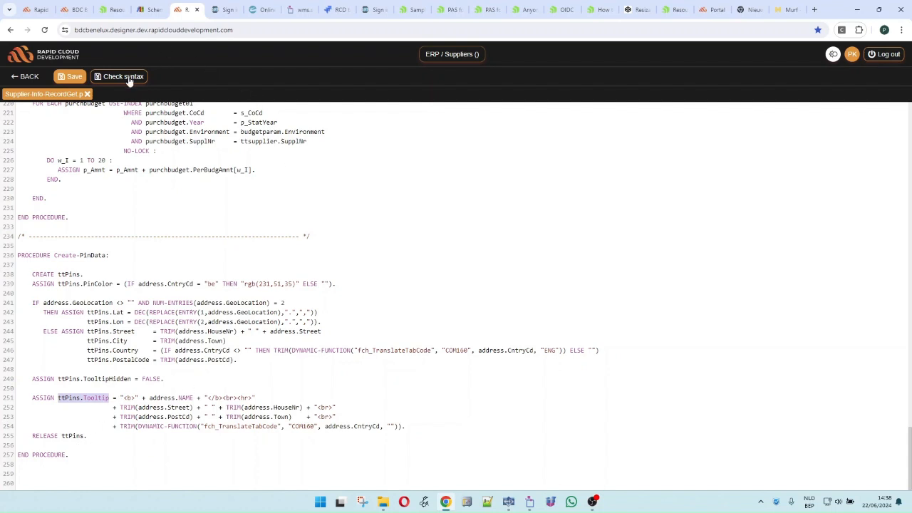
Return to the designer, reopen the portal, and show the Barcelona and Zaventem suppliers' pins
left_click(29, 76)
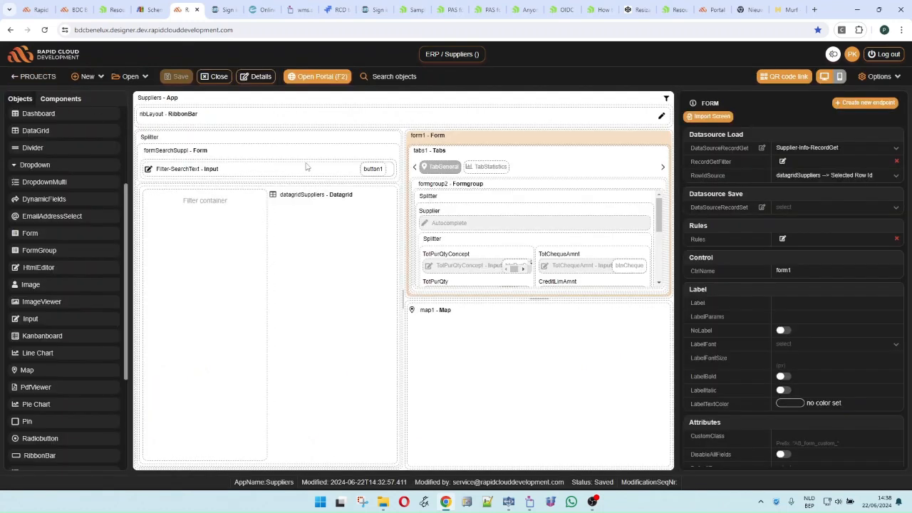
left_click(317, 77)
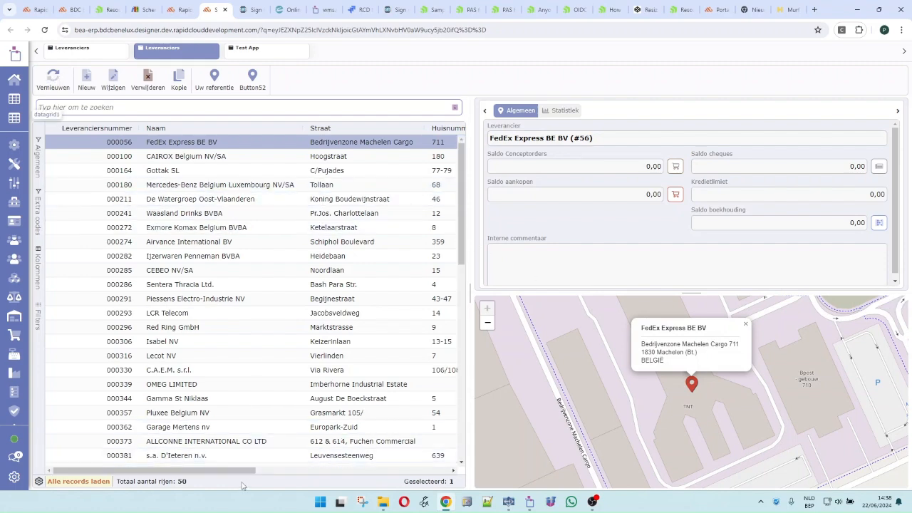
left_click_drag(237, 472, 363, 473)
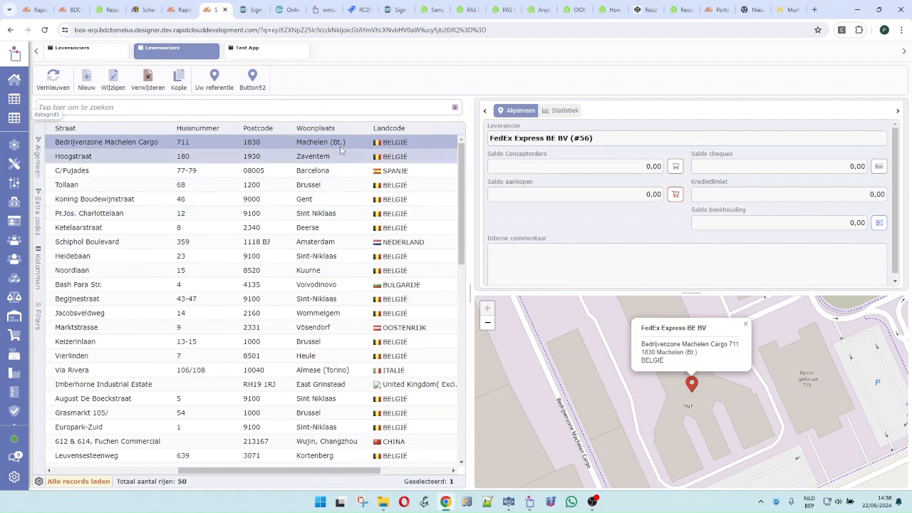
left_click(346, 174)
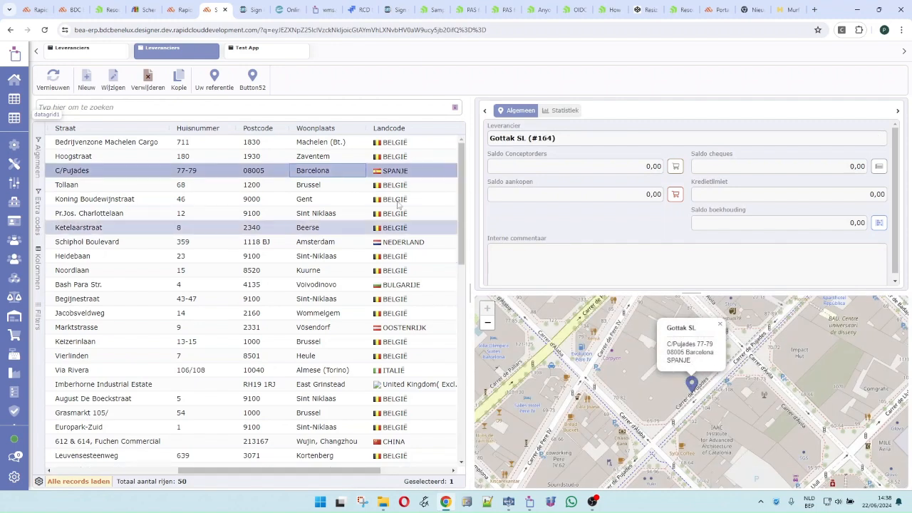
left_click(353, 159)
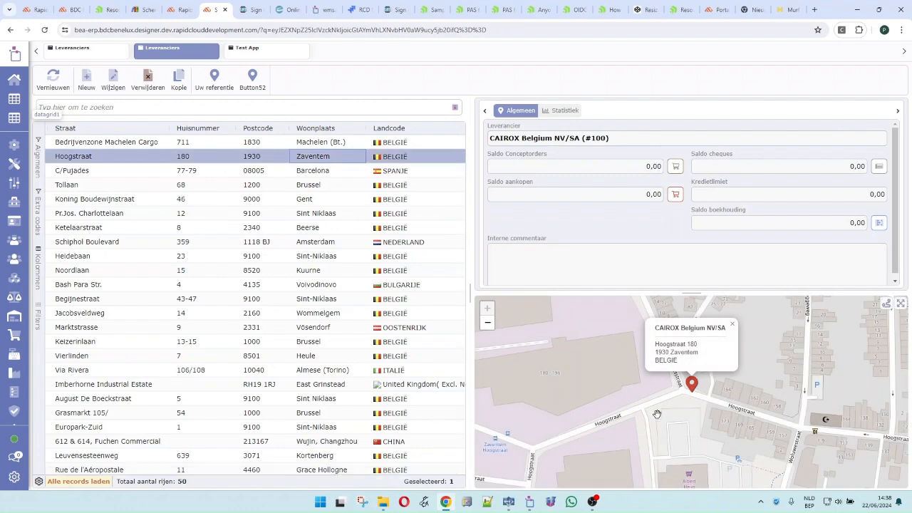
Toggle the map fullscreen on and off, then request a Google Maps route to the Zaventem supplier
left_click(901, 304)
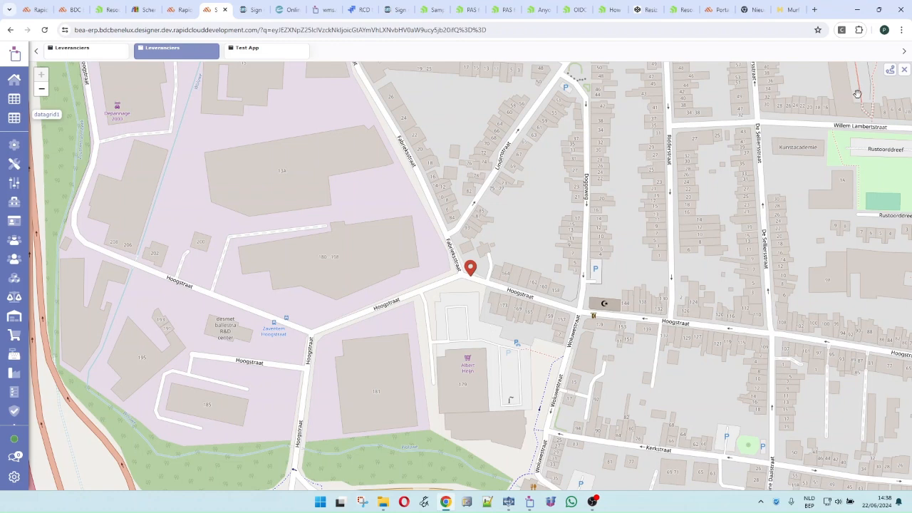
left_click(904, 69)
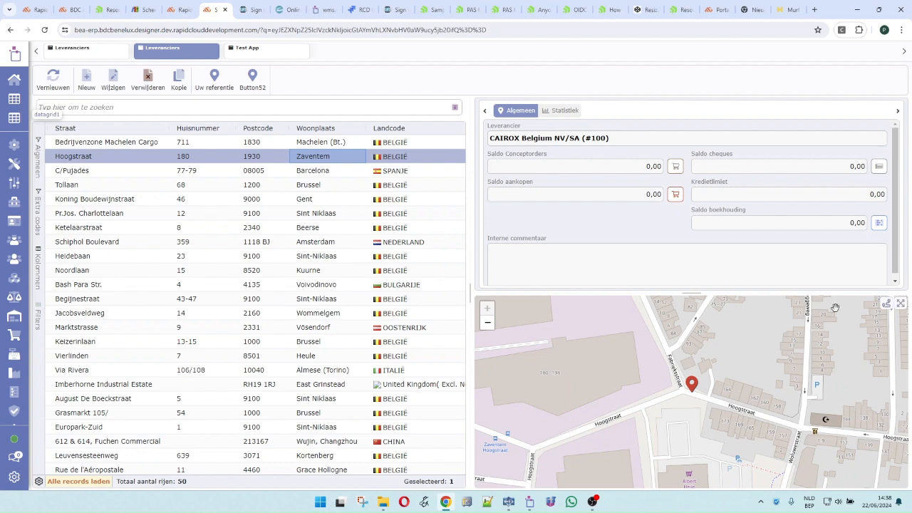
left_click(887, 305)
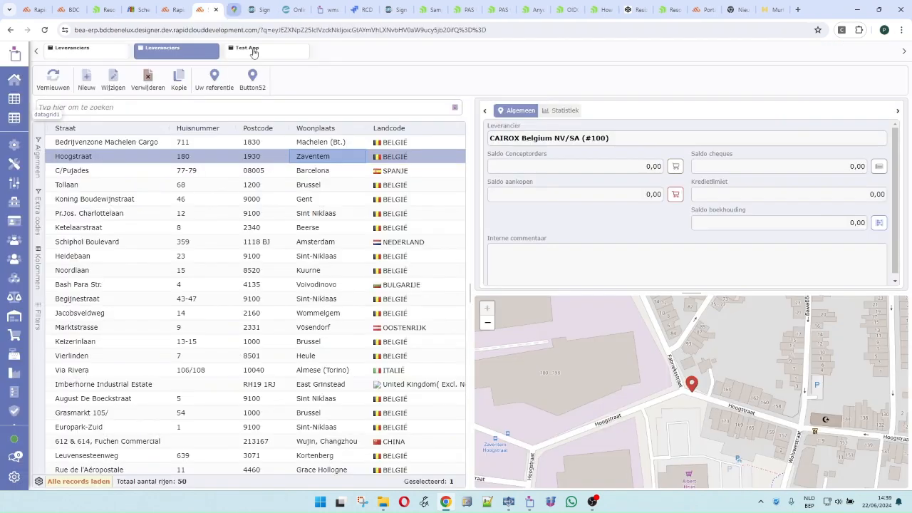
Close the Google Maps tab to return to CAIROX Belgium NV/SA's details in the portal
left_click(250, 9)
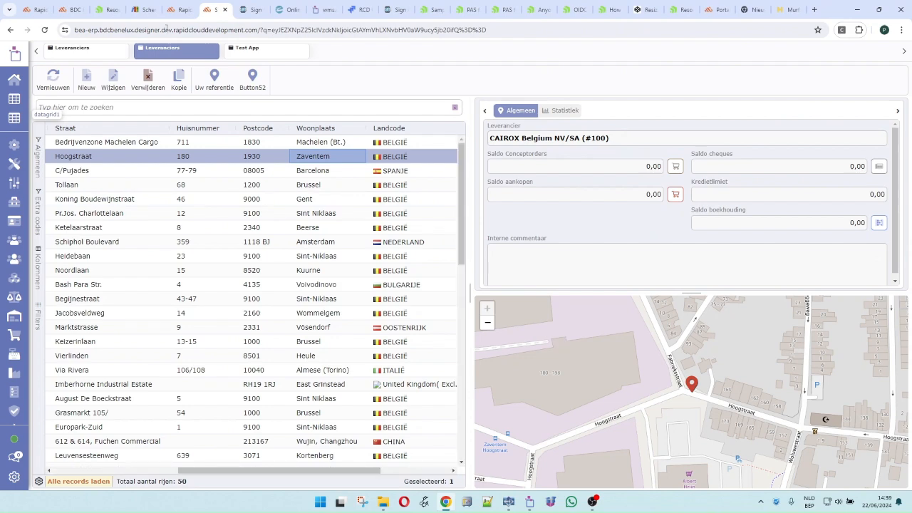
Close the Suppliers app design and open TestApp from the recent apps
left_click(181, 10)
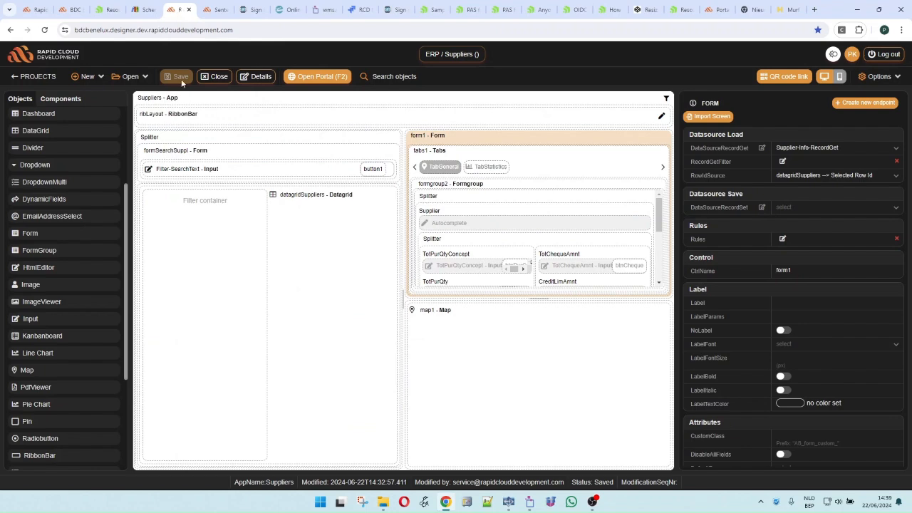
left_click(215, 77)
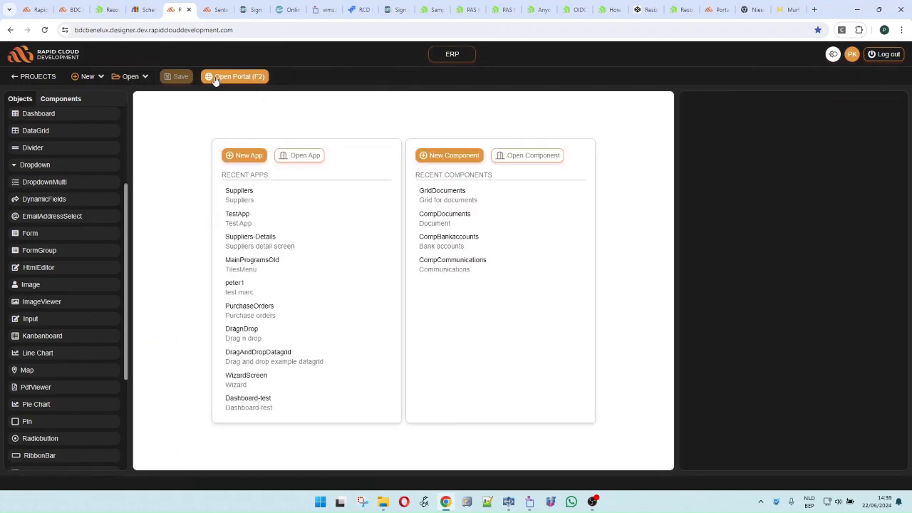
left_click(245, 216)
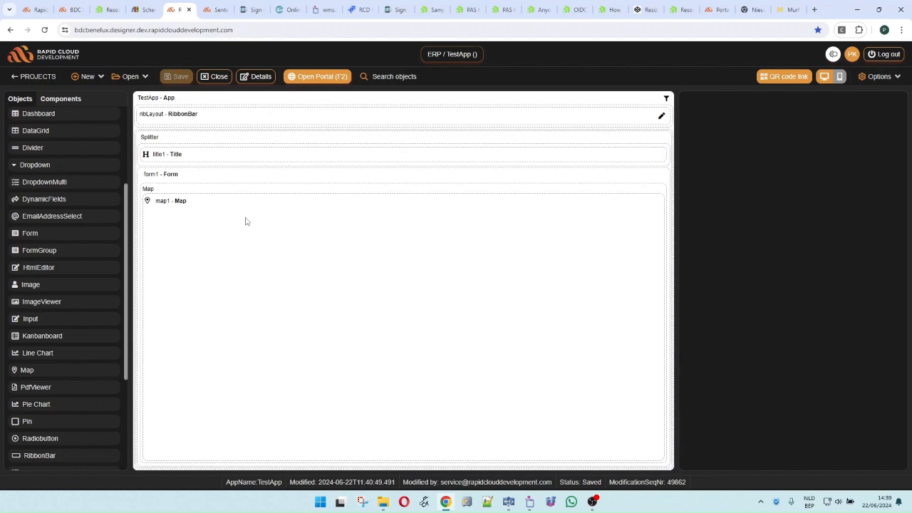
Select form1 and open its DataSourceRecordGet code, Address-RecordGet.p
left_click(245, 221)
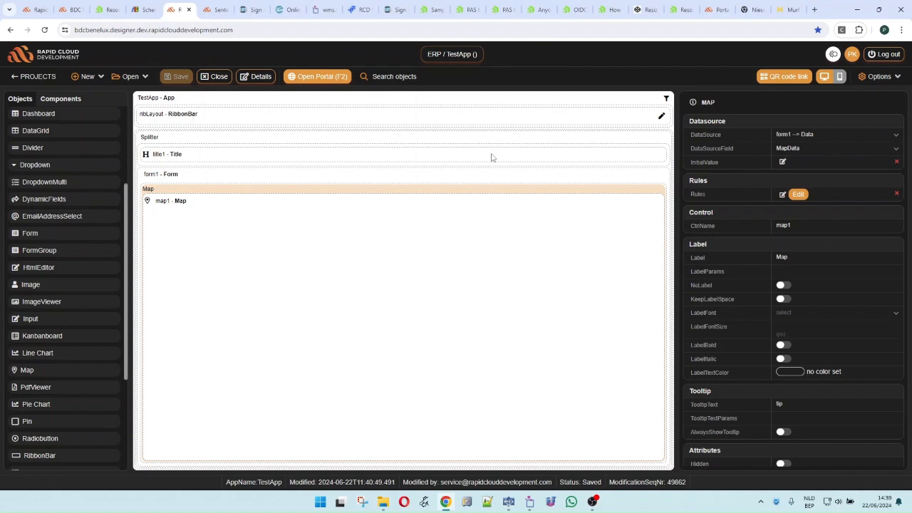
left_click(440, 178)
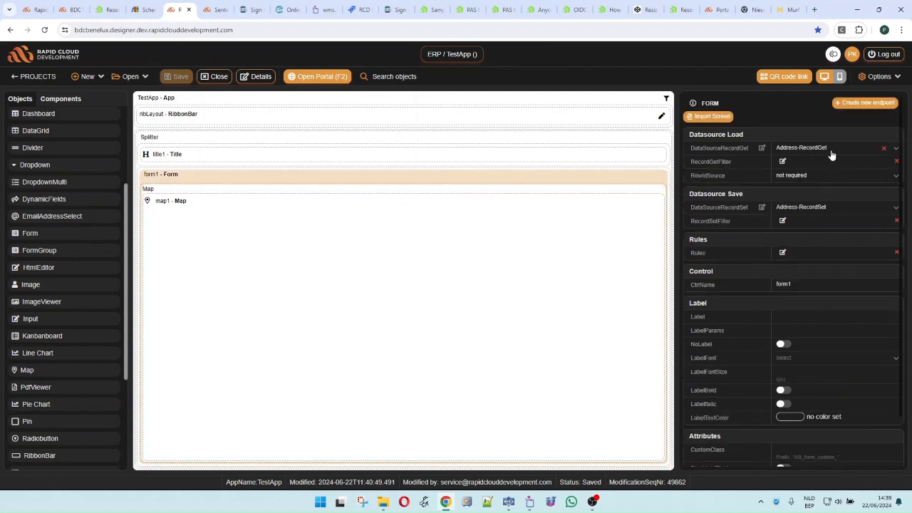
left_click(762, 149)
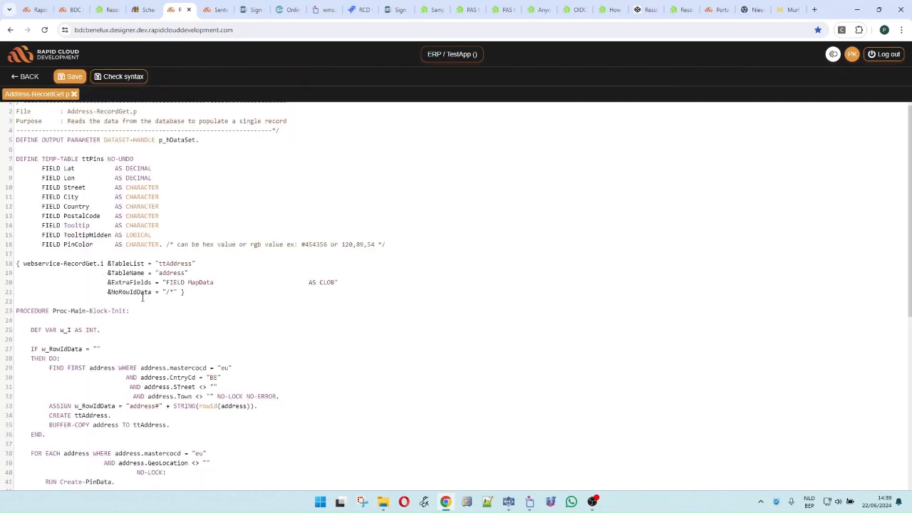
Highlight the ttPins temp-table definition in Address-RecordGet.p
scroll(143, 298, "down", 2)
scroll(132, 295, "up", 2)
left_click_drag(57, 164, 291, 259)
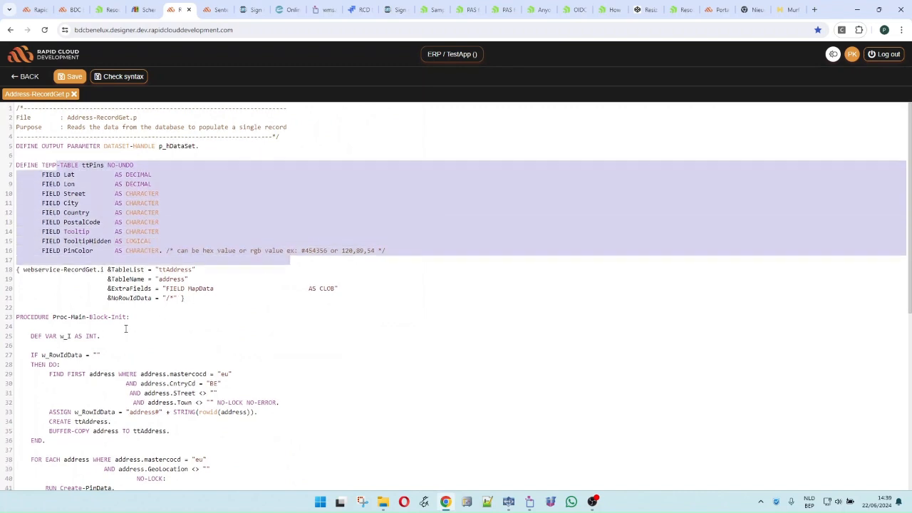
scroll(126, 328, "down", 2)
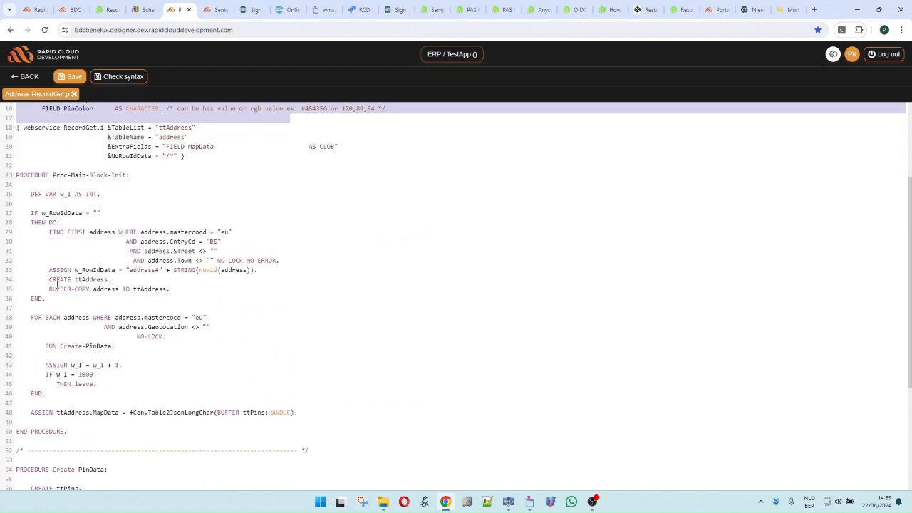
left_click(34, 231)
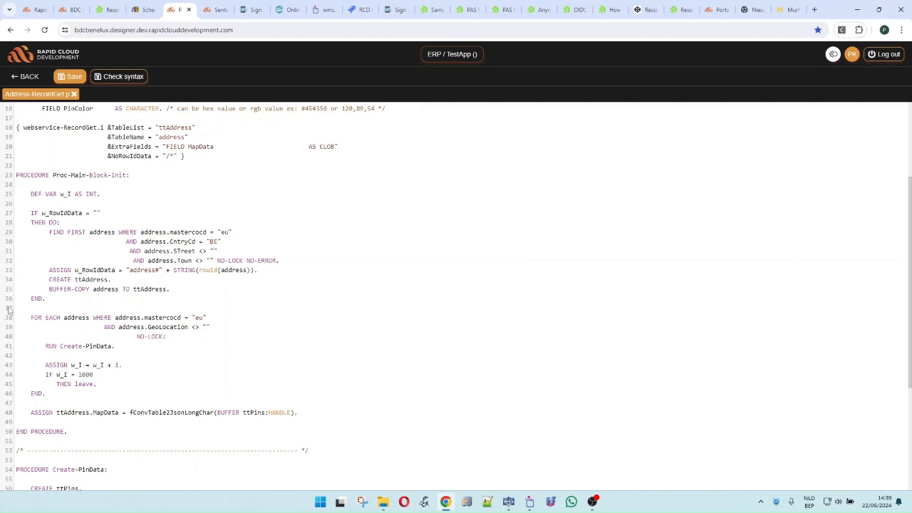
Mark the FOR EACH pin loop and its GeoLocation filter, then return to the TestApp layout
left_click_drag(17, 318, 244, 404)
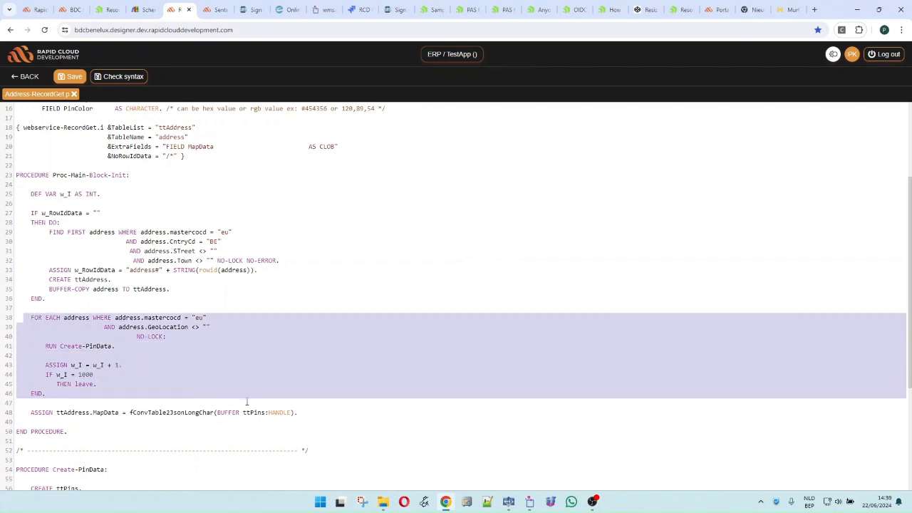
scroll(137, 373, "down", 2)
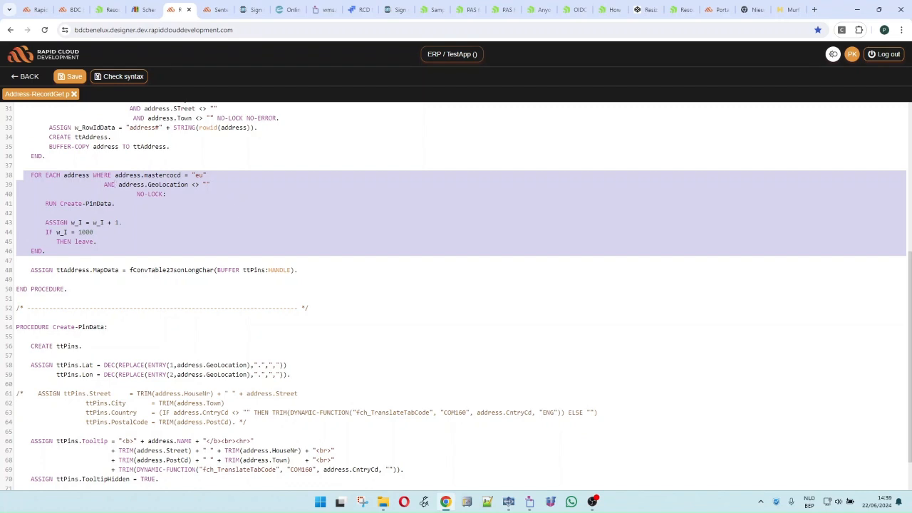
left_click_drag(116, 184, 237, 181)
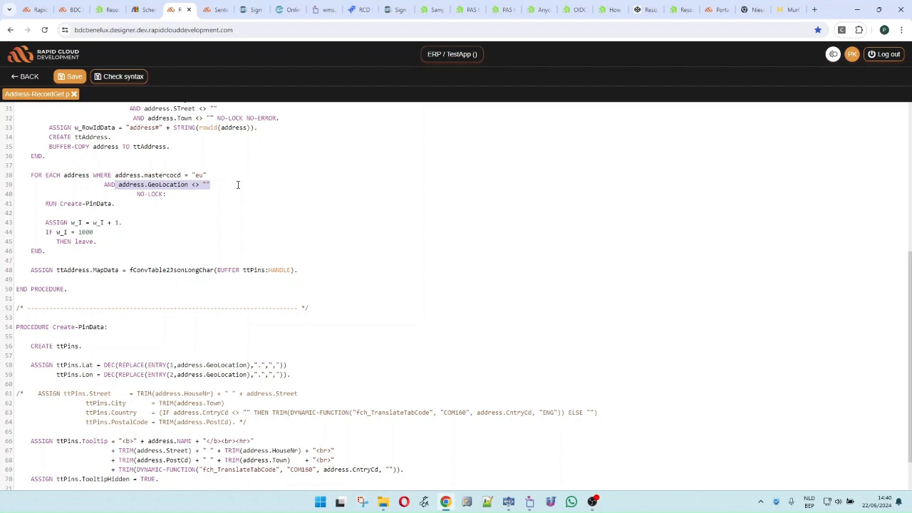
left_click(25, 77)
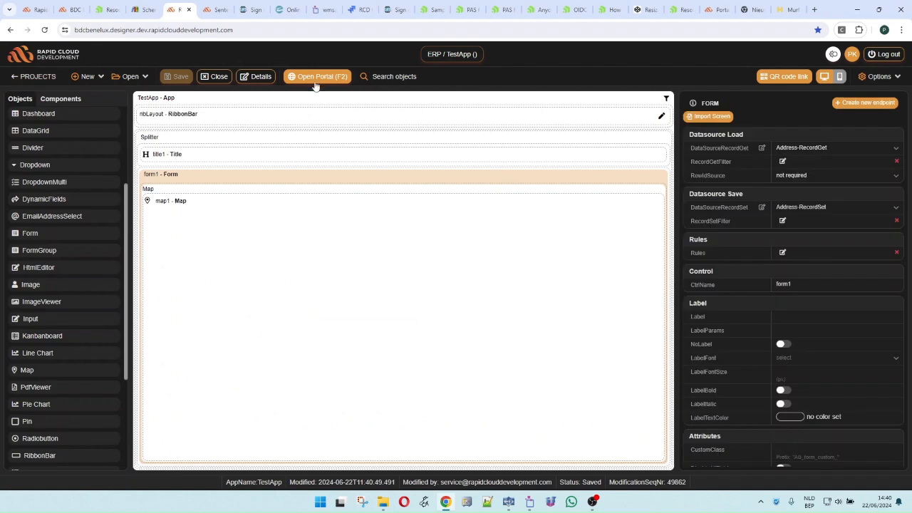
Run TestApp in the portal and bring North America's address pins into view
left_click(315, 79)
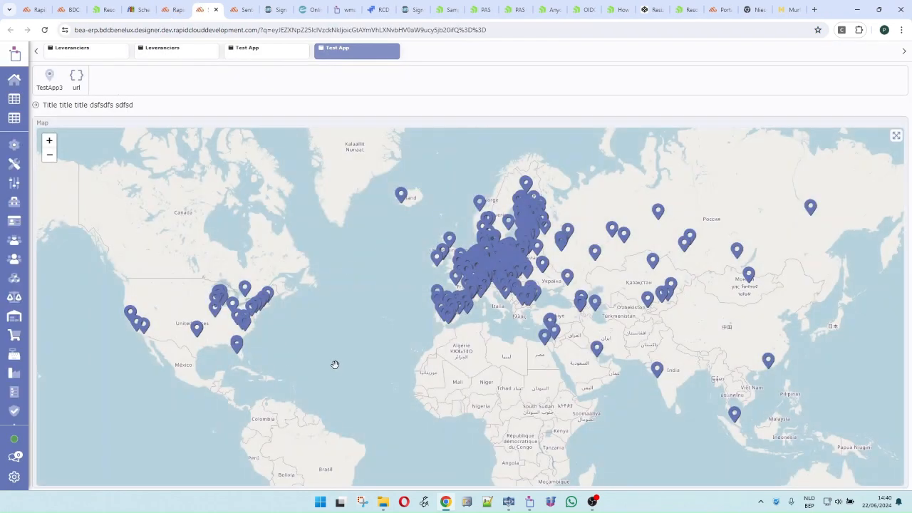
scroll(371, 336, "down", 1)
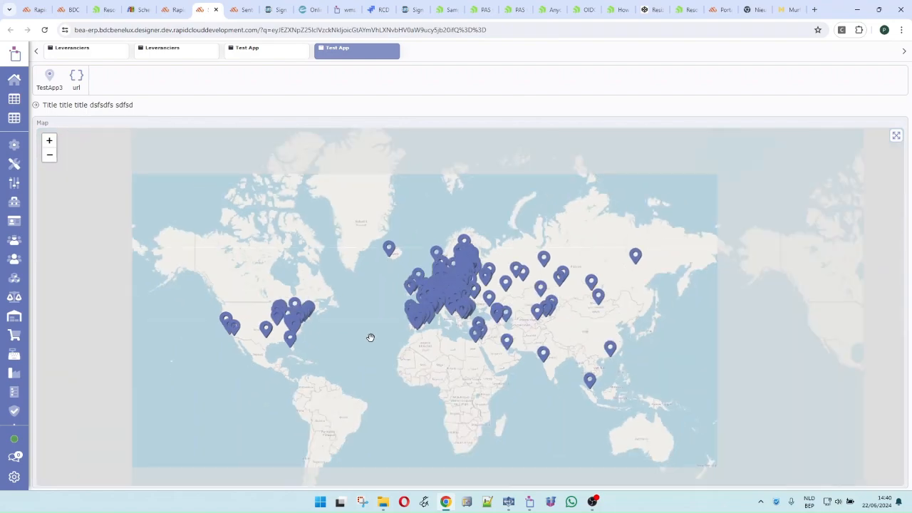
scroll(625, 301, "up", 1)
left_click_drag(245, 273, 746, 289)
scroll(247, 352, "up", 3)
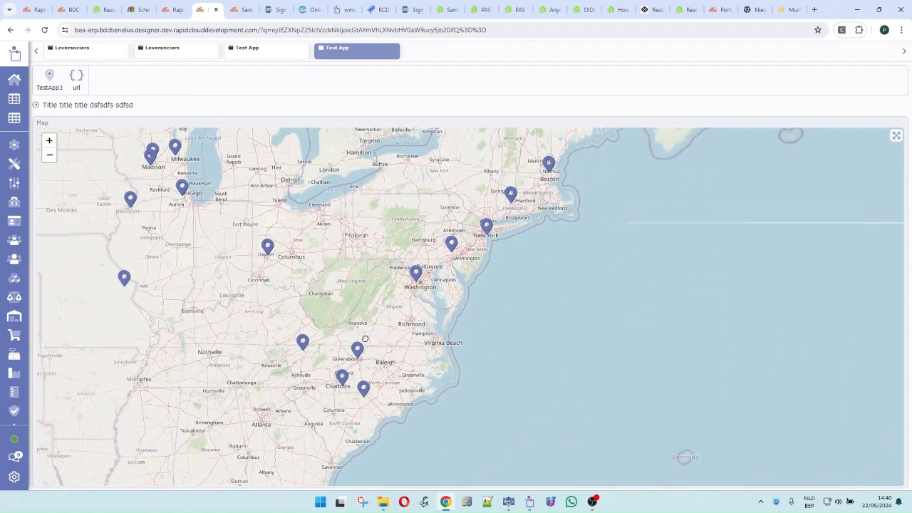
scroll(369, 335, "up", 2)
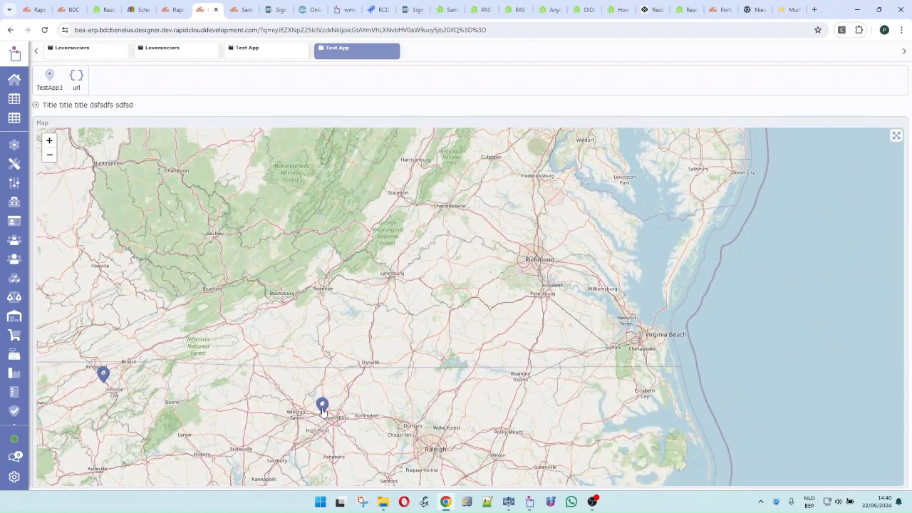
Show the popups for the Greensboro, Charlotte and Bennettsville supplier pins
left_click(322, 405)
left_click_drag(336, 431, 349, 311)
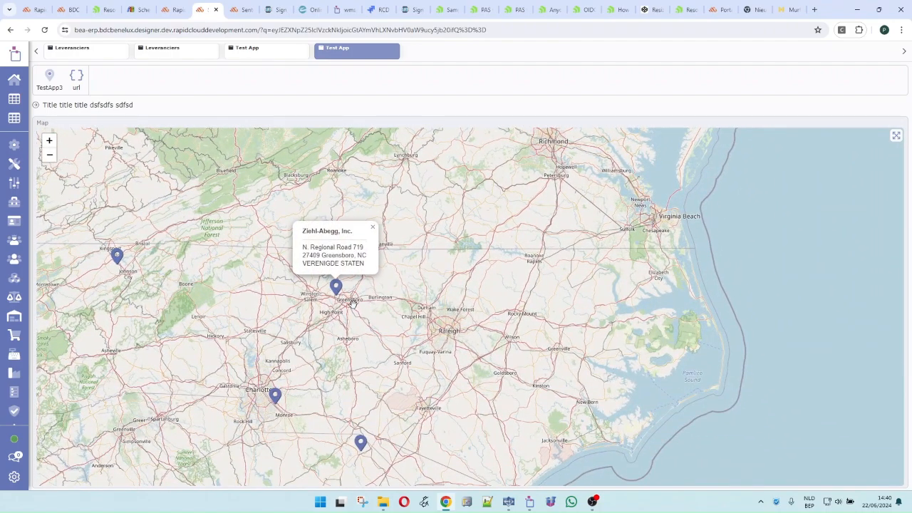
scroll(350, 307, "down", 1)
left_click(317, 348)
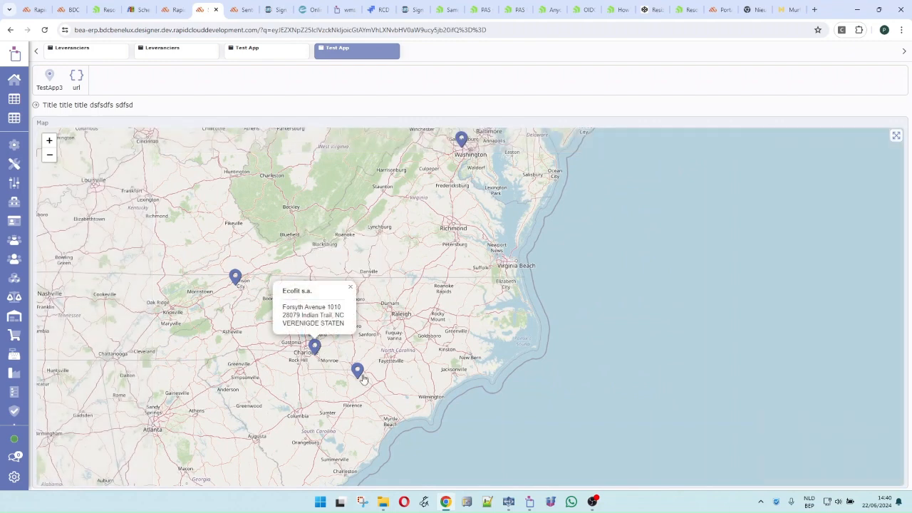
left_click(357, 372)
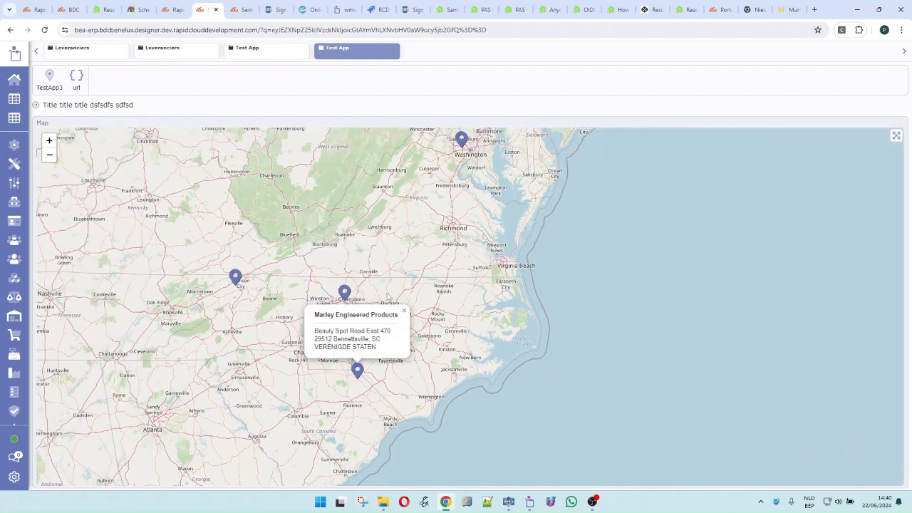